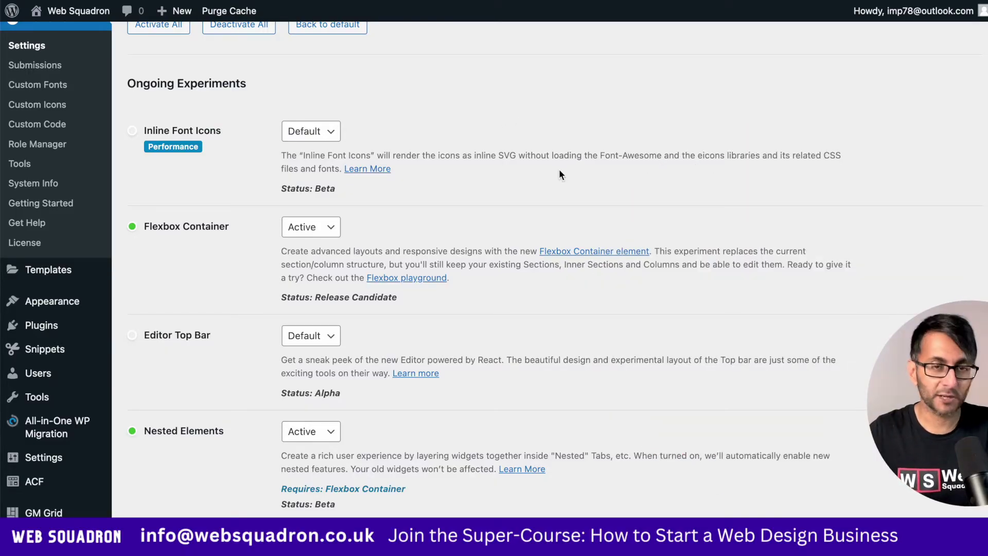
Step: Place a WordPress Menu widget at the top of the page
scroll(533, 266, down, 7)
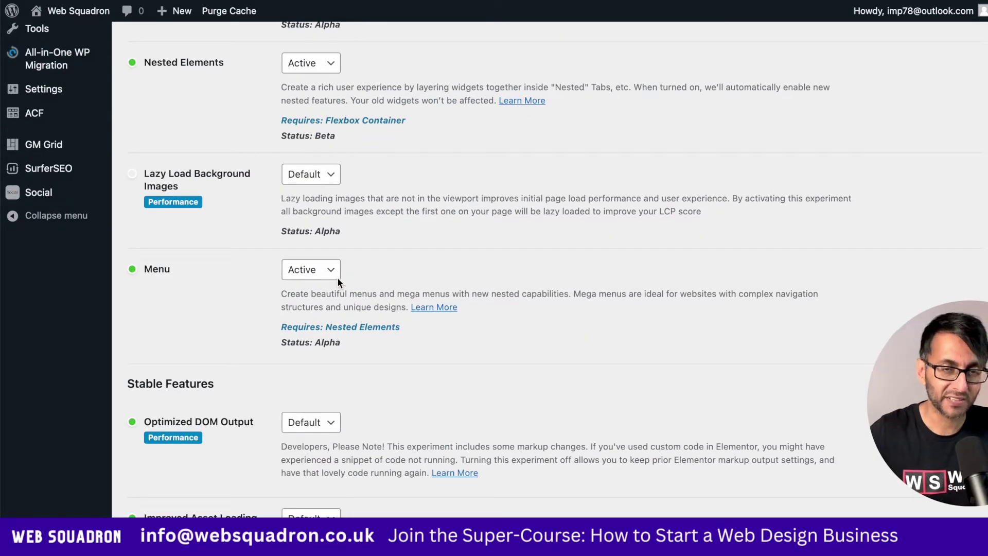
scroll(396, 217, up, 3)
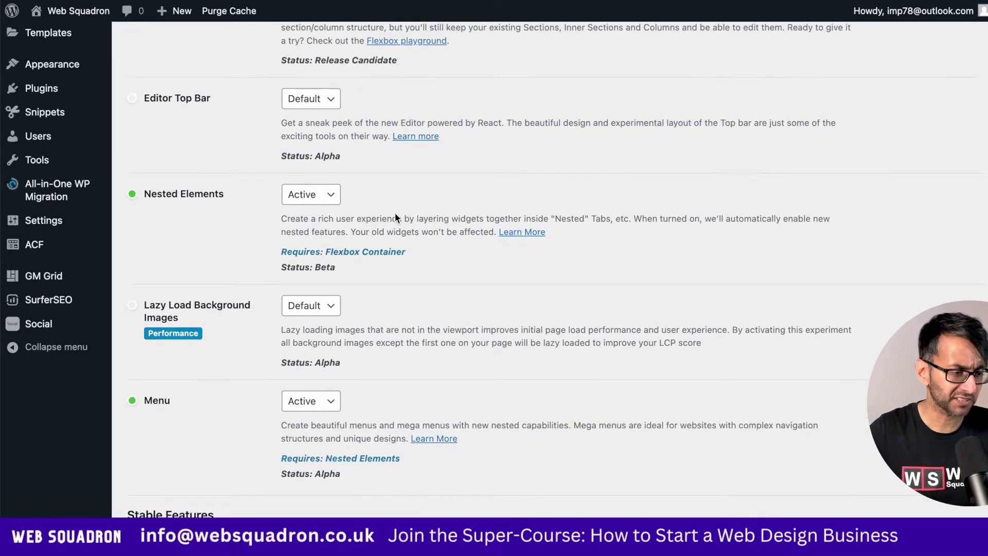
scroll(320, 196, up, 1)
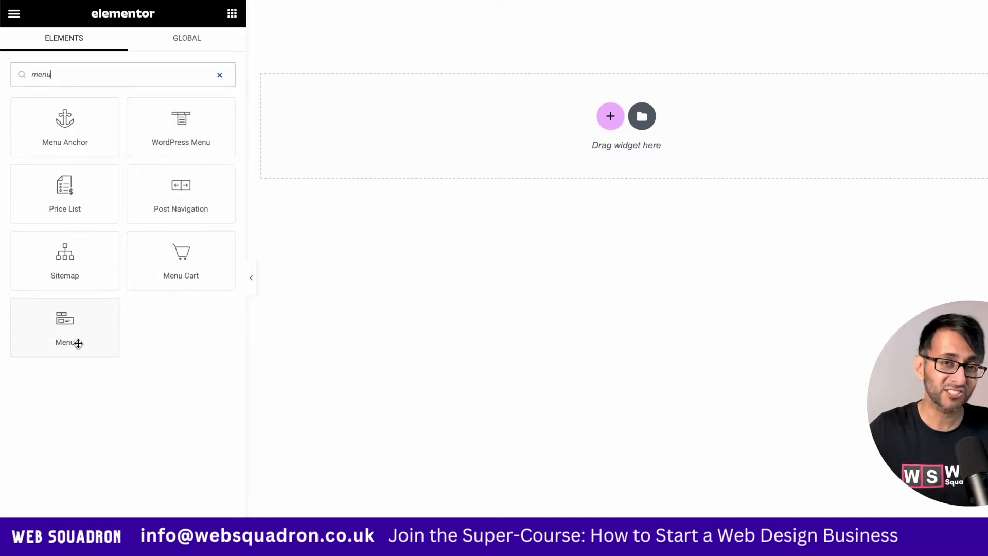
drag(177, 132, 381, 137)
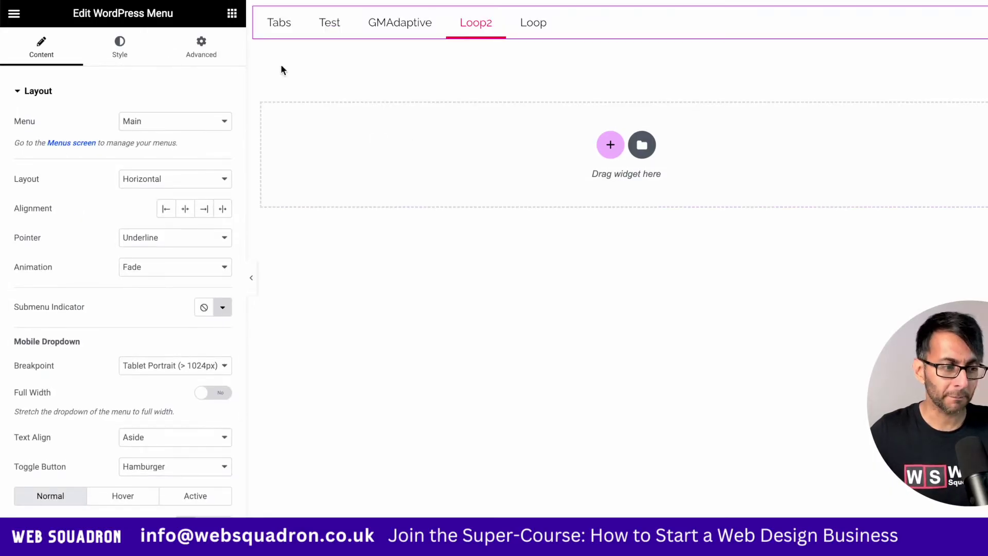
Step: Search 'meg' and add the new Menu widget, with its three placeholder items, below it
click(232, 12)
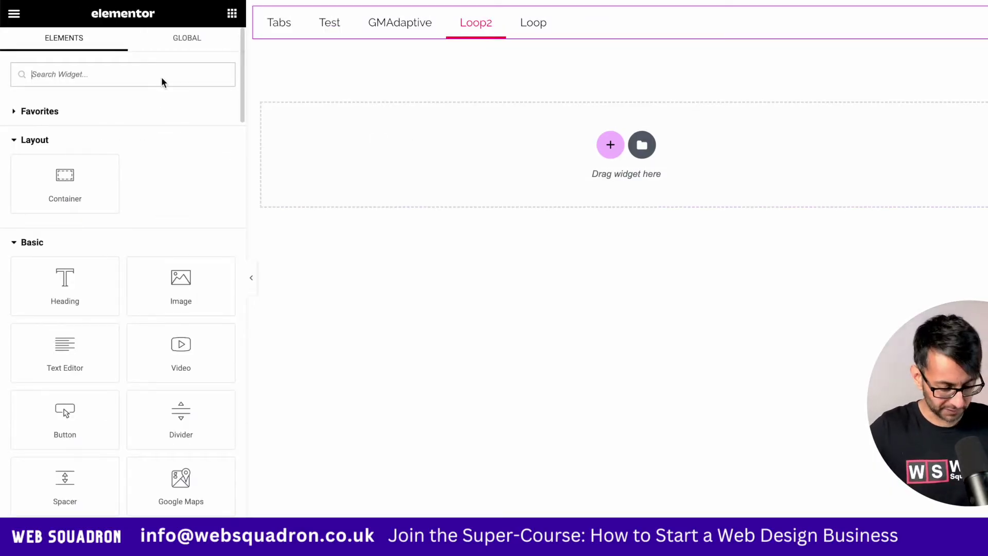
text(meg)
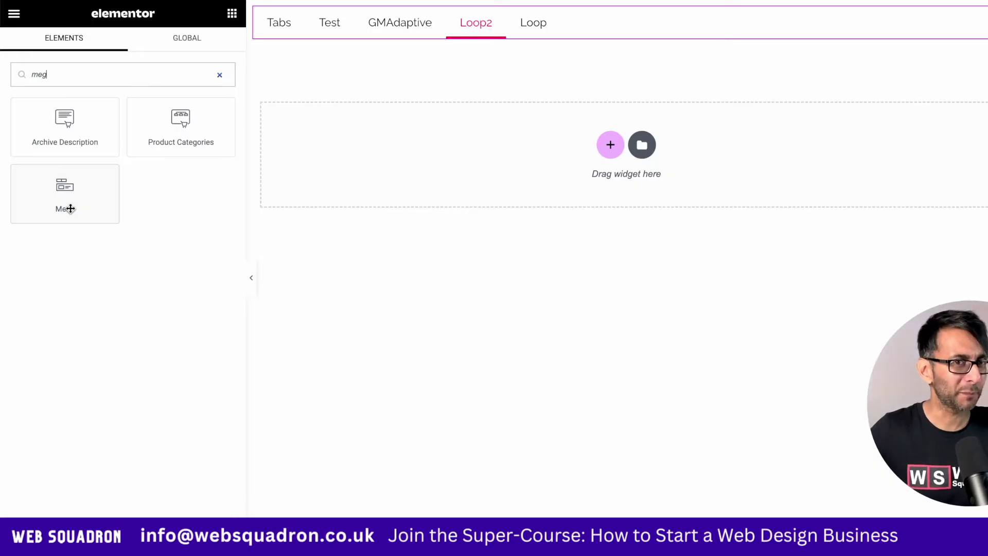
drag(72, 208, 398, 153)
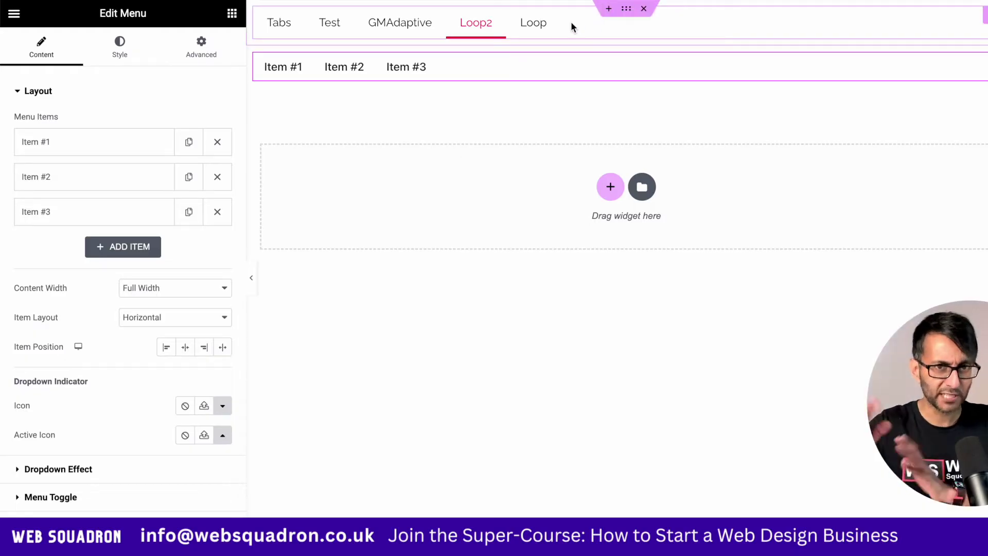
click(547, 29)
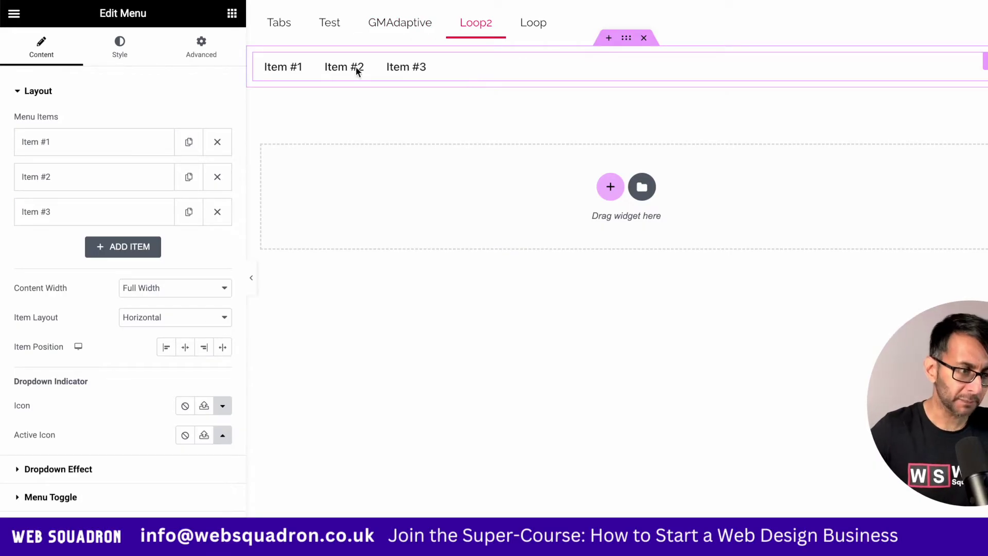
Step: Retitle Item #1 'Mega Button Oohyeah' and link it to the GMAdaptive page via a 'gmada' search
click(90, 145)
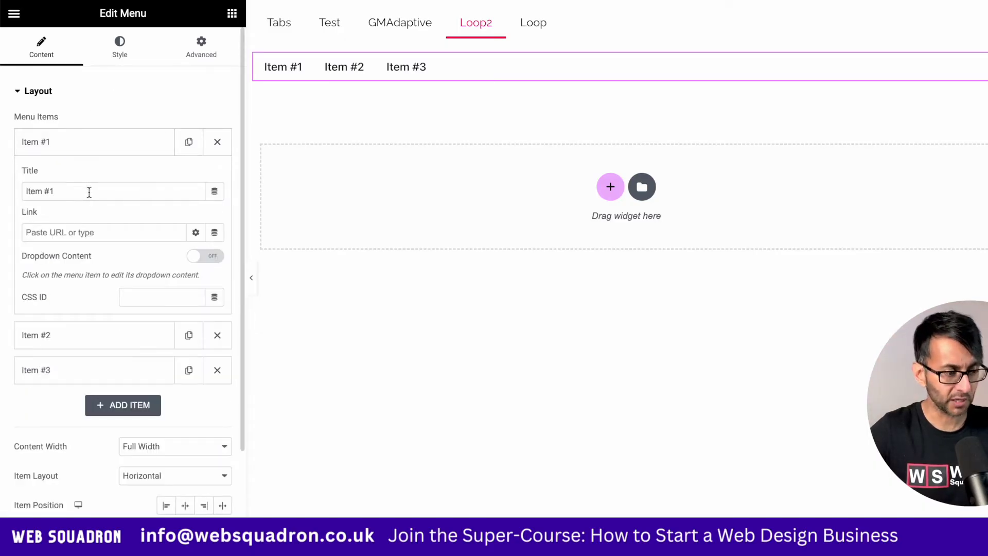
drag(87, 190, 8, 196)
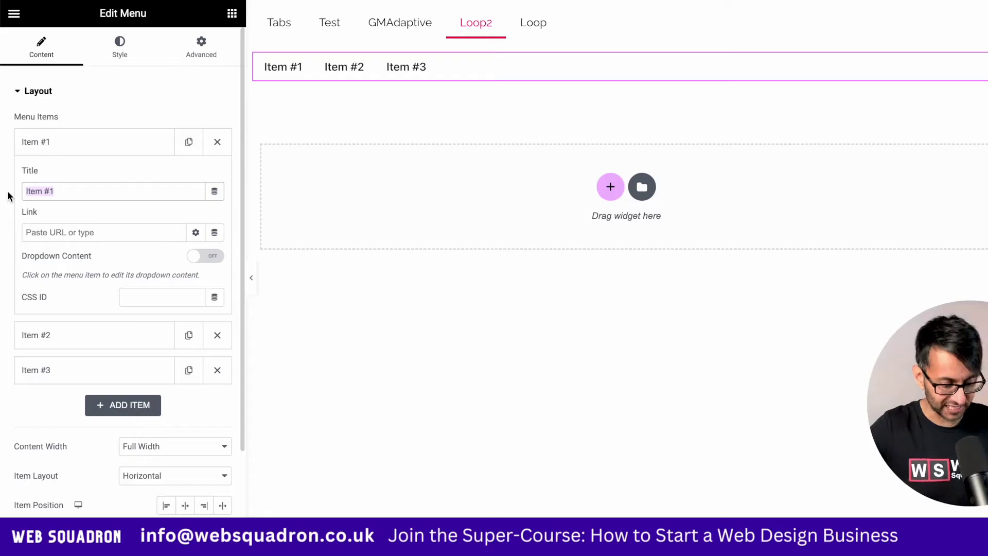
text(Mega Button Oohyeah)
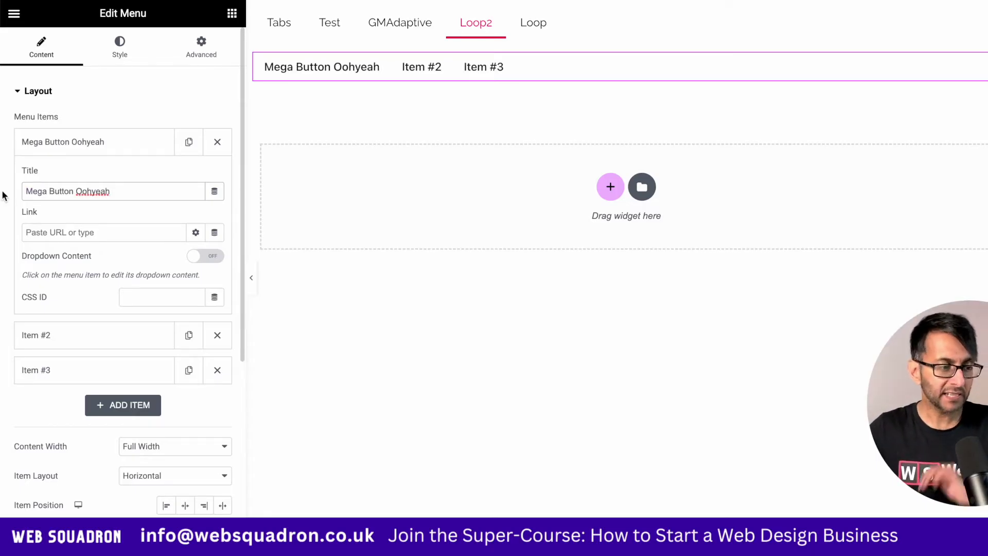
click(118, 234)
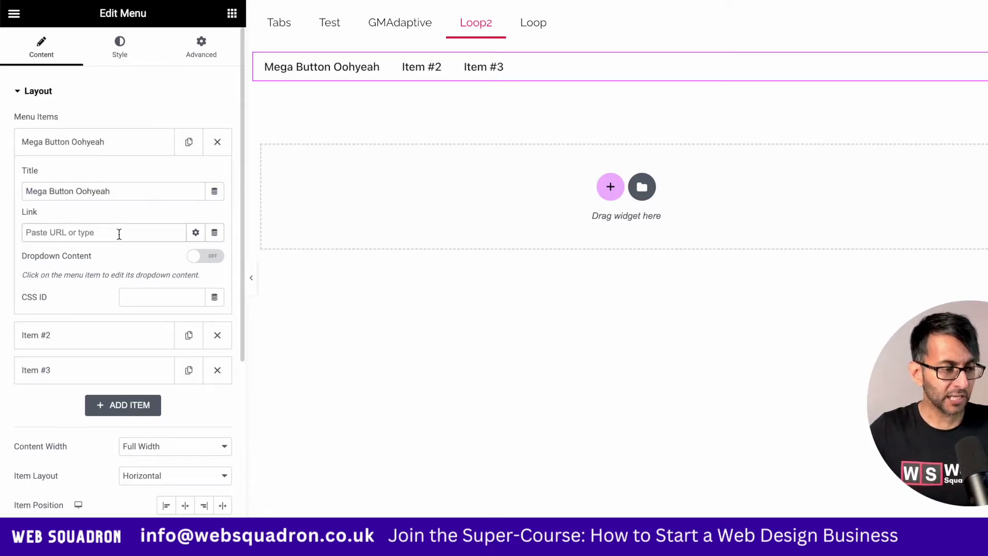
text(gmada)
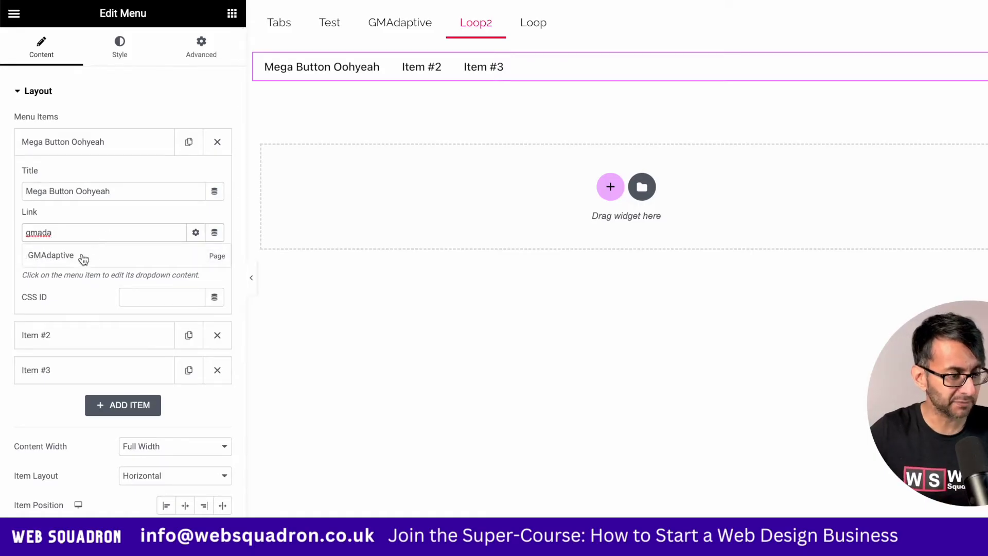
click(82, 255)
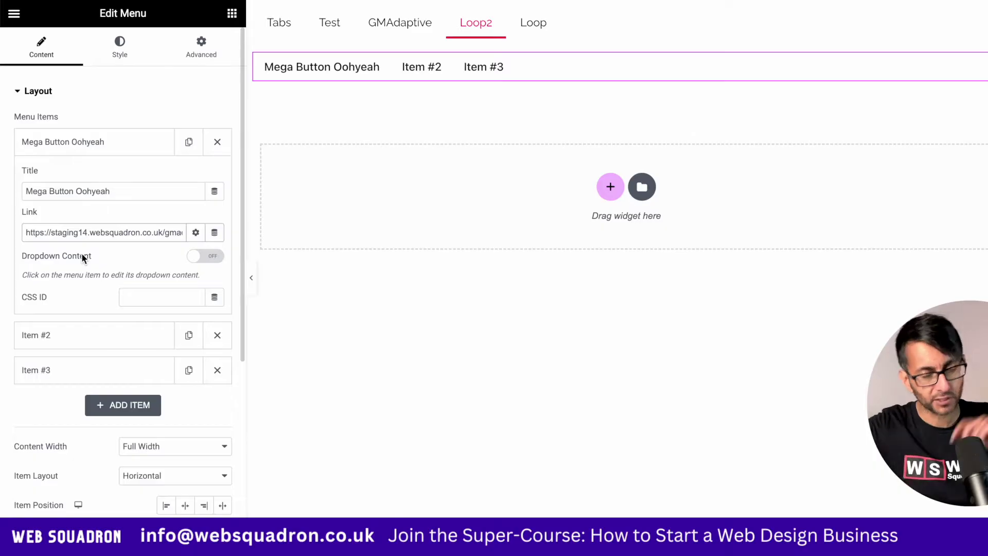
click(523, 17)
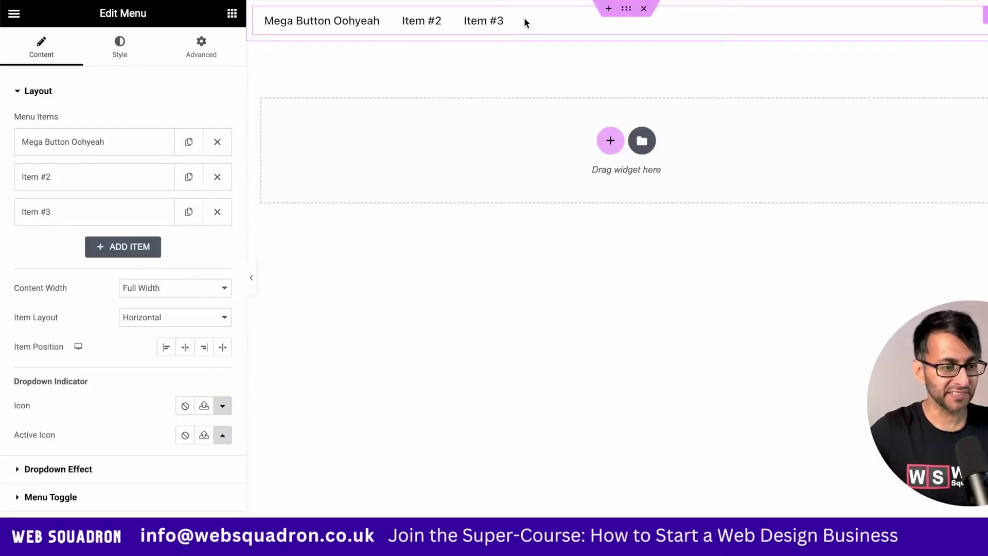
Step: Delete Item #3 and Item #2 from the Menu widget
click(627, 8)
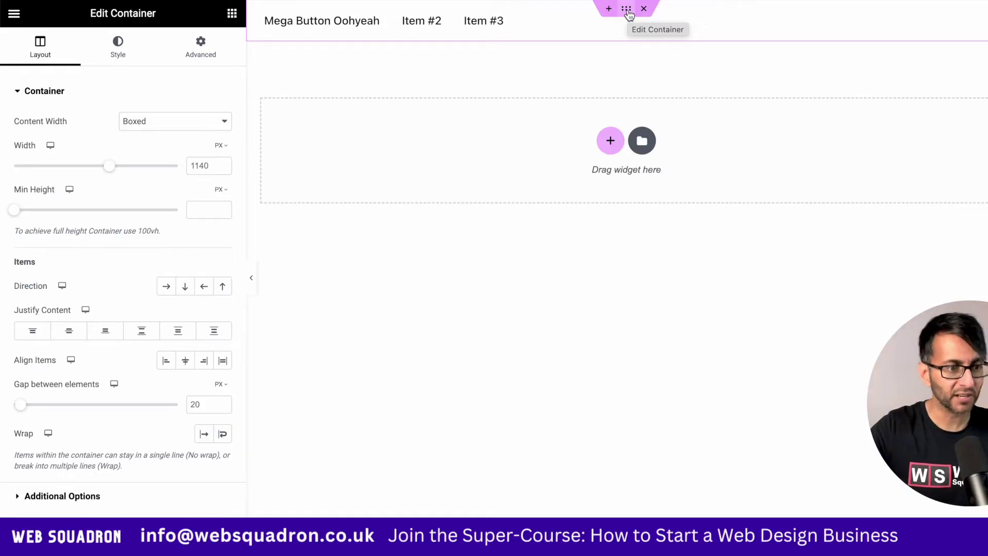
click(546, 32)
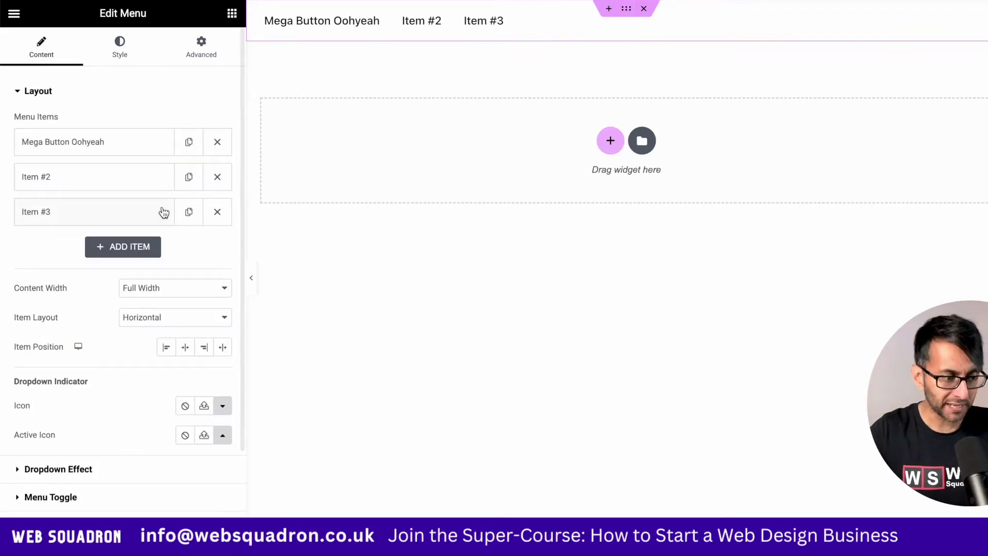
click(217, 212)
click(217, 180)
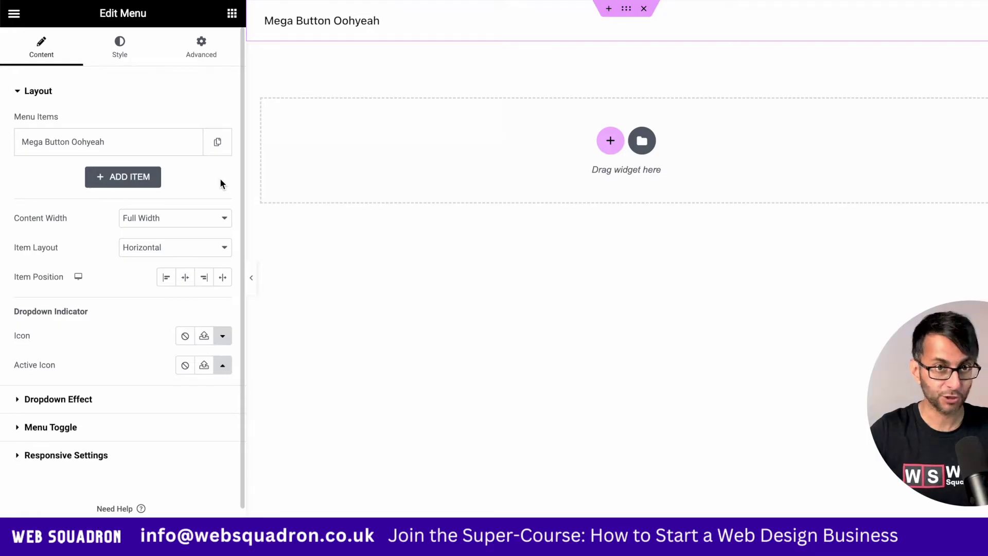
Step: Toggle Dropdown Content on for Mega Button Oohyeah, then switch it back off
click(27, 152)
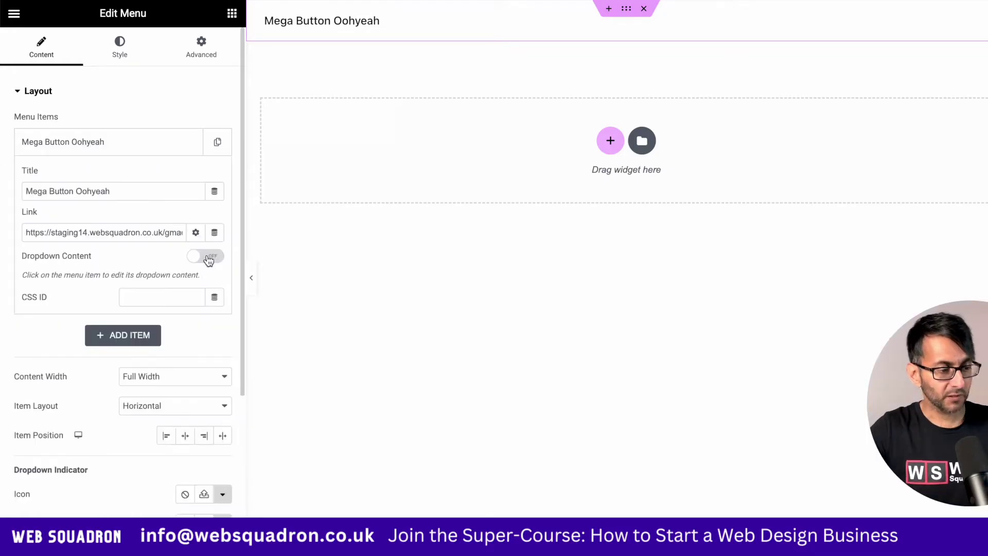
click(213, 259)
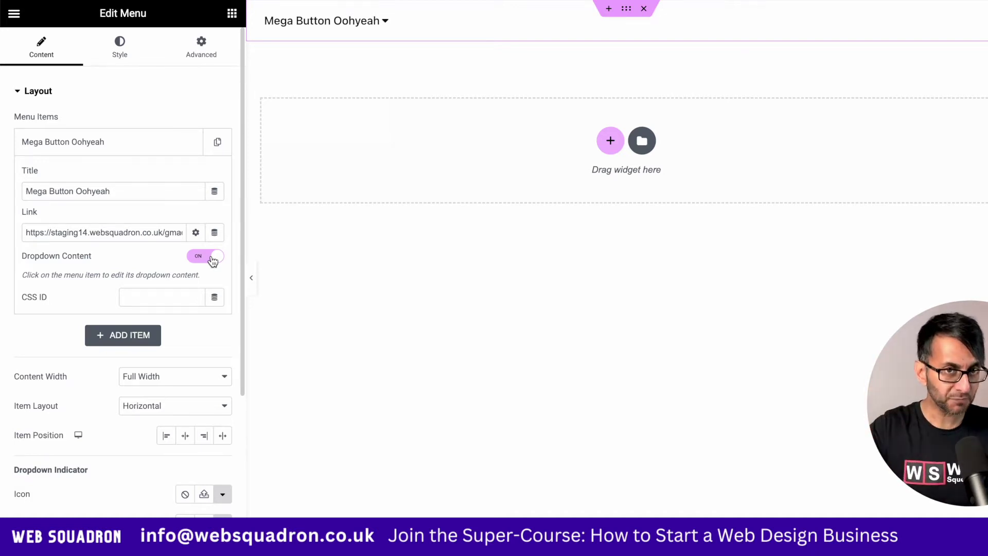
click(213, 259)
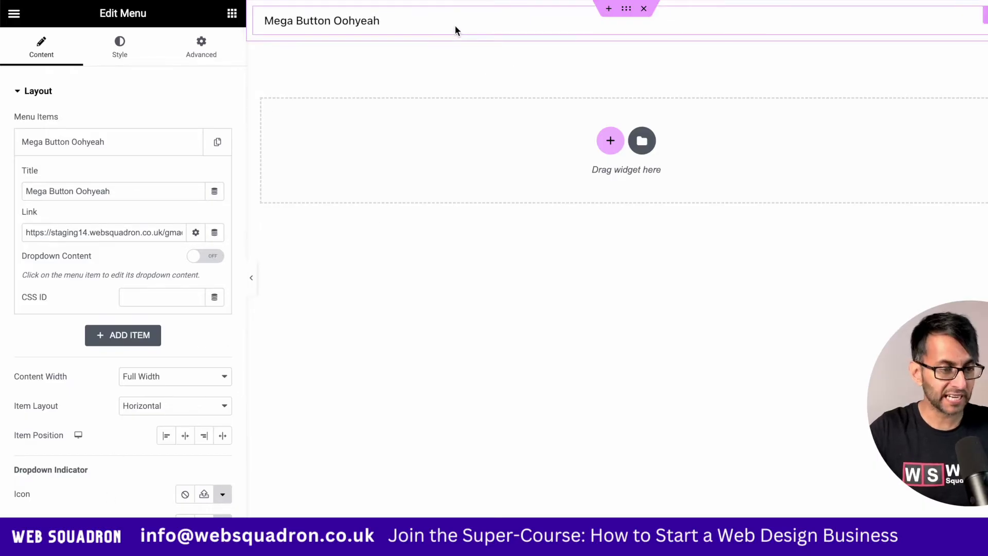
Step: Switch the menu's layout to Dropdown
scroll(157, 359, down, 1)
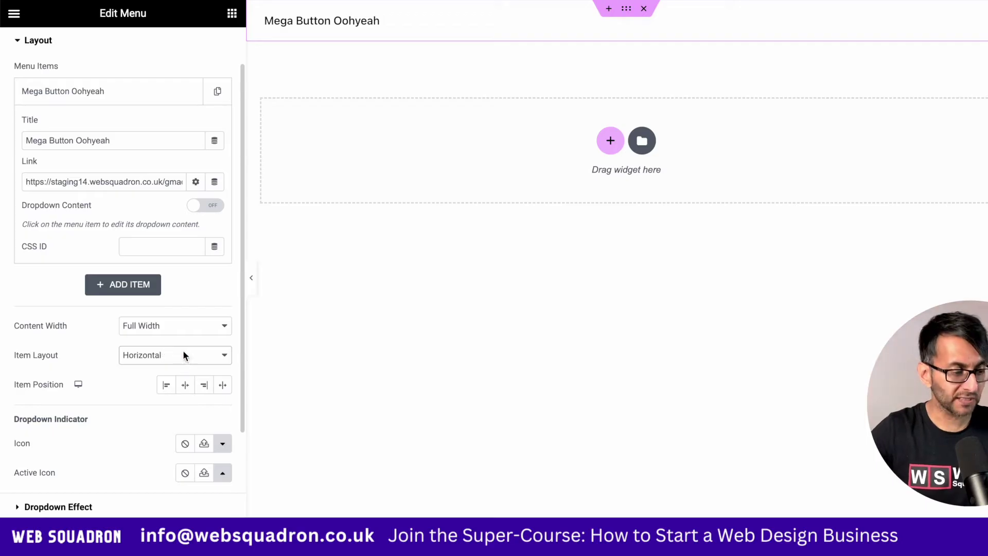
click(183, 355)
click(179, 368)
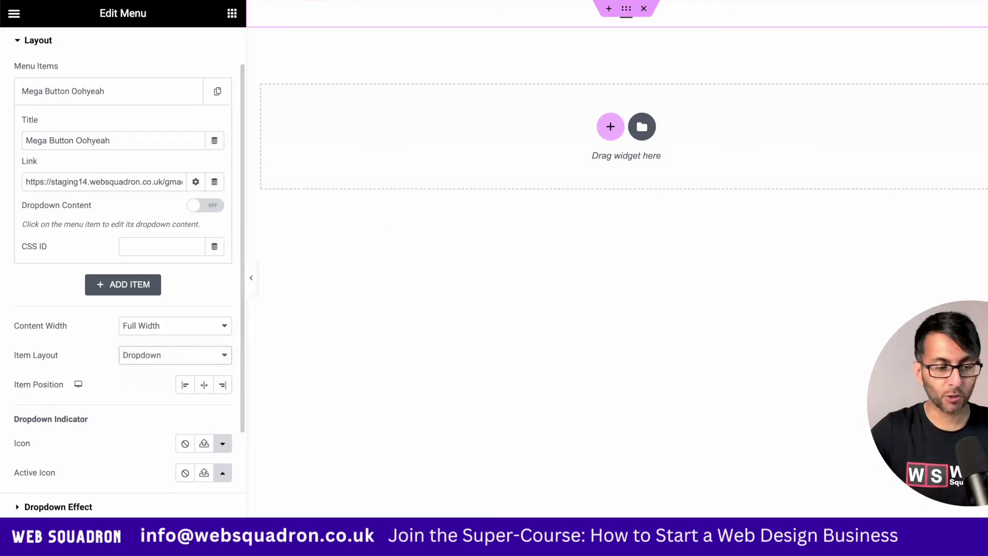
Step: Set the container's padding to 50 on all four linked sides
click(632, 12)
click(201, 47)
click(222, 136)
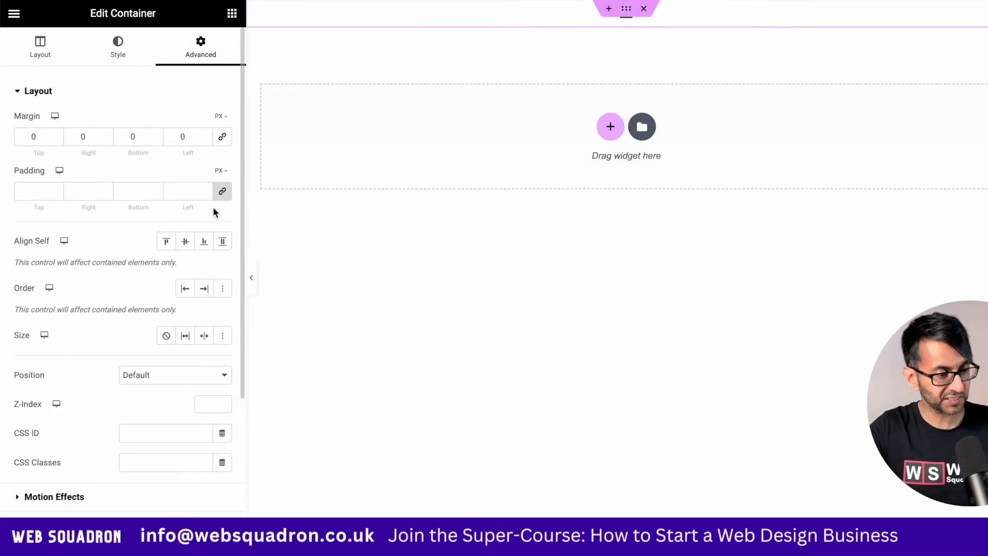
text(50)
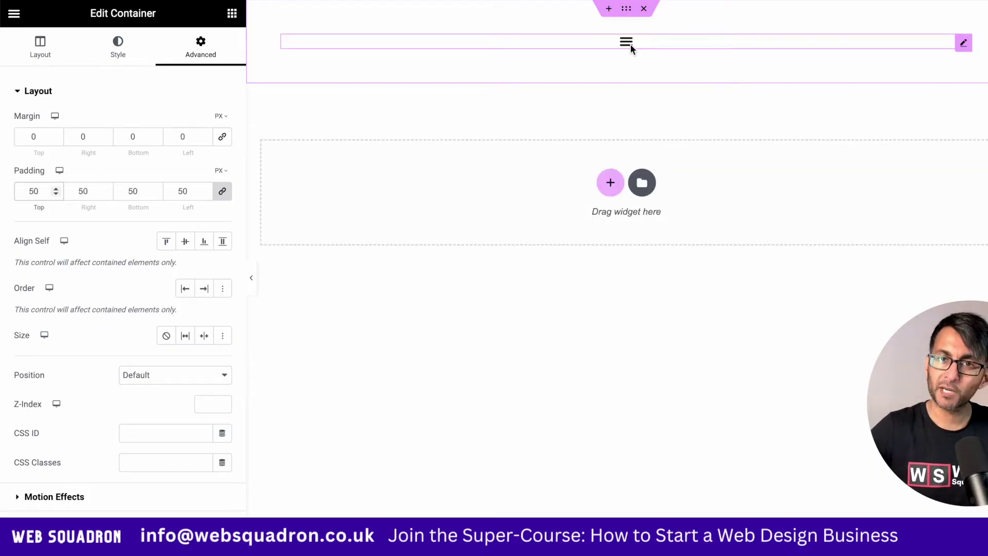
Step: Return the menu to Horizontal layout and, after trying Center, End and Stretch, set Item Position to Start
click(629, 44)
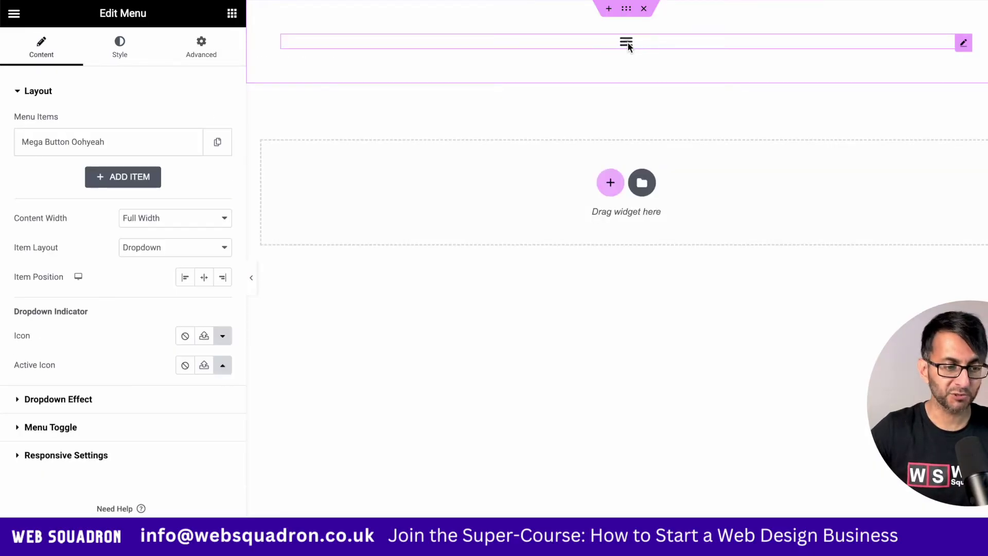
click(175, 247)
click(178, 233)
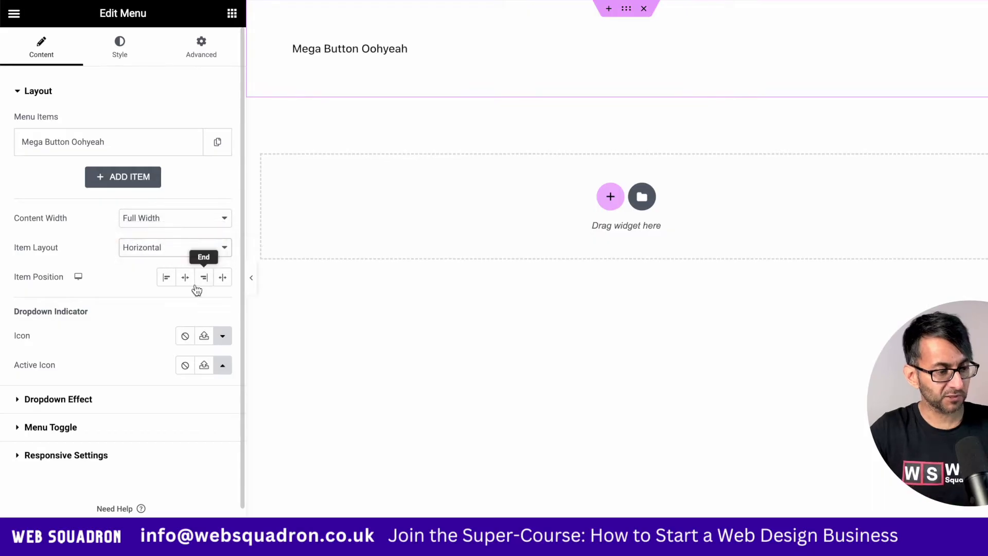
click(187, 279)
click(202, 279)
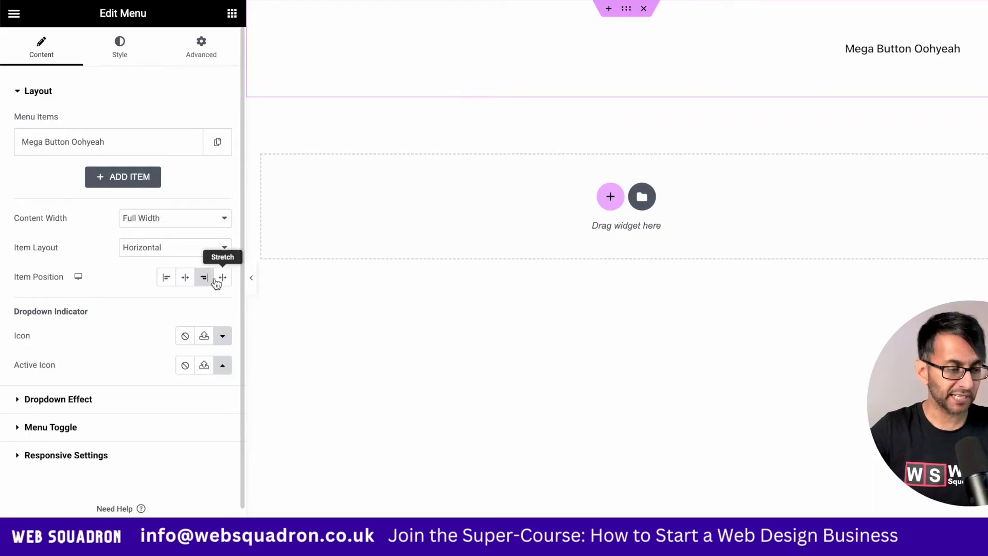
click(220, 281)
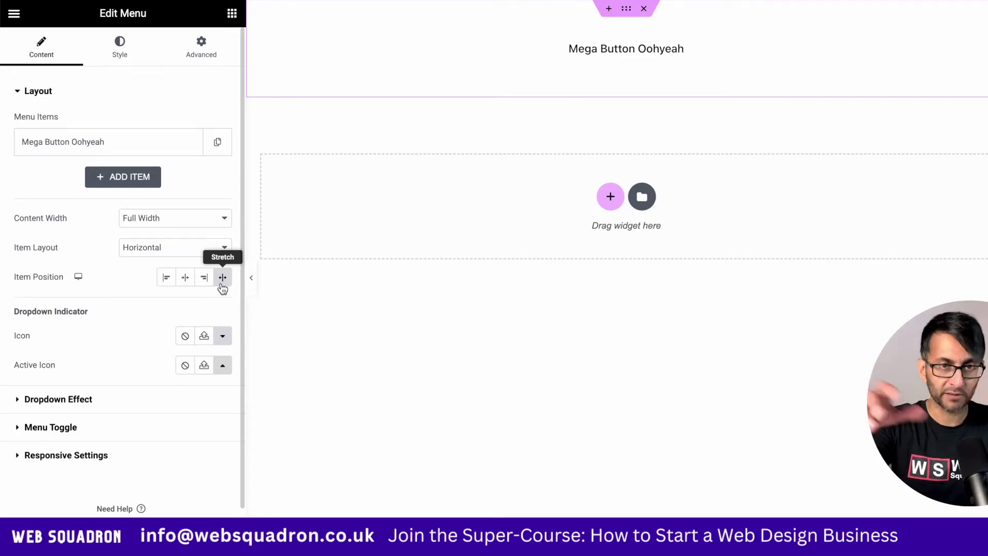
click(166, 278)
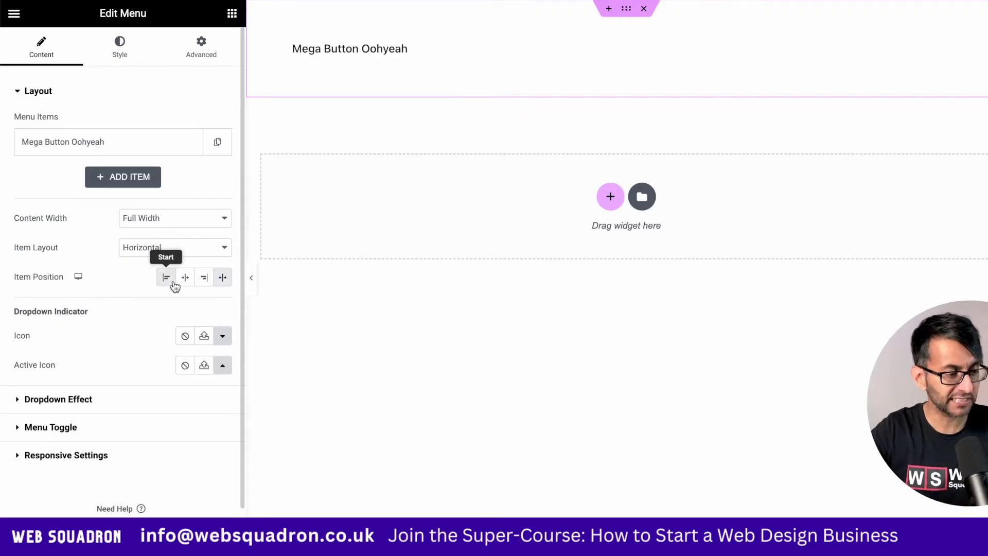
Step: Look through the Menu Toggle, Responsive Settings and Dropdown Effect sections, then return to Layout
click(51, 427)
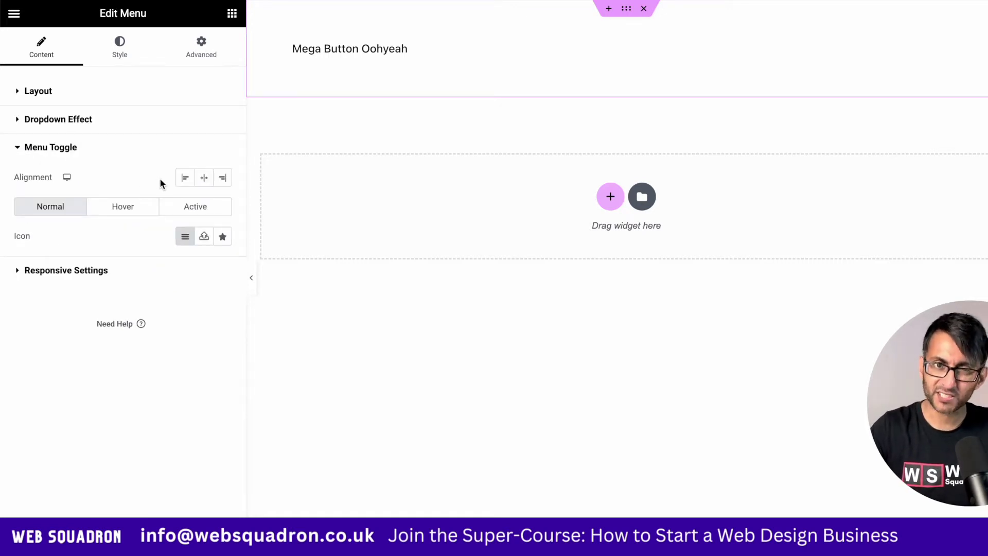
click(155, 269)
click(111, 122)
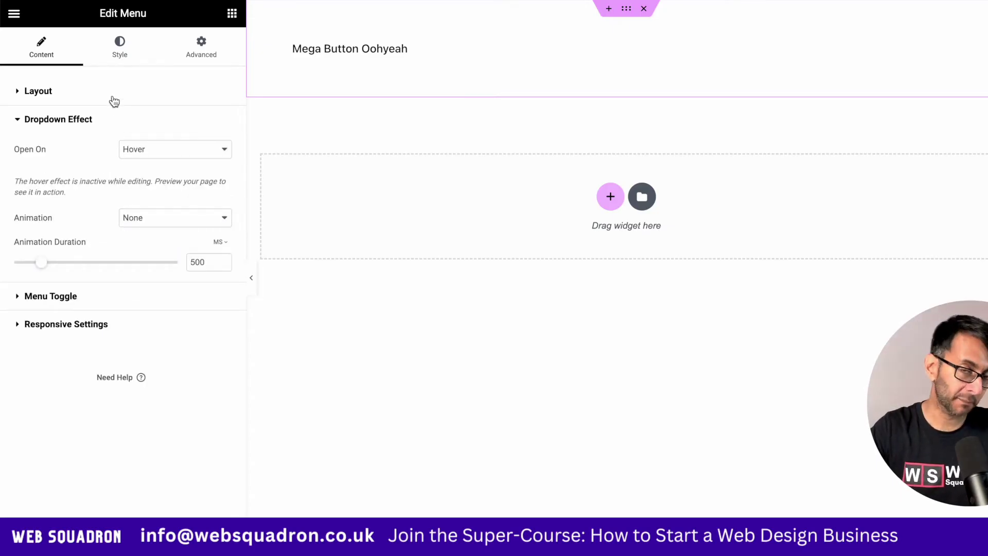
click(115, 99)
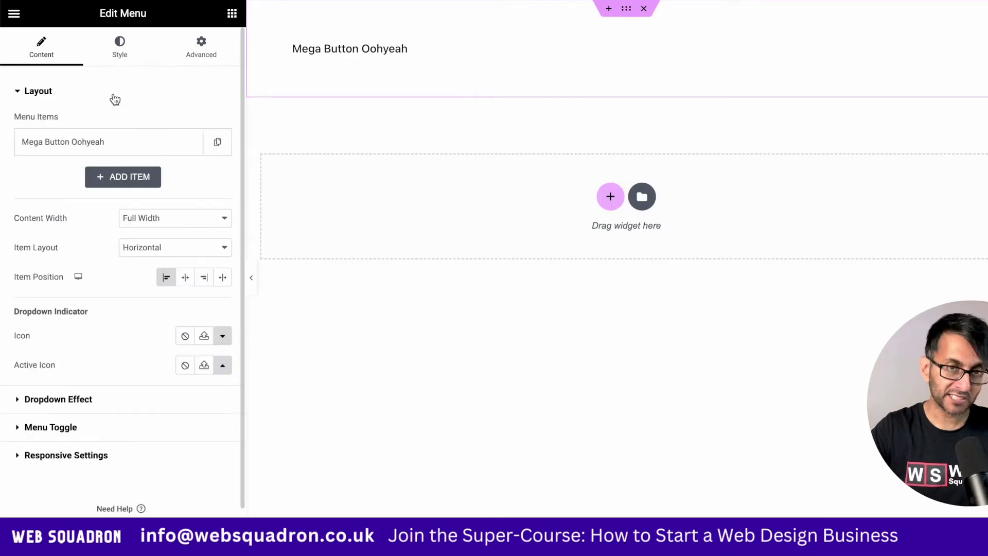
Step: Turn on Dropdown Content for Mega Button Oohyeah and open its empty dropdown to add a structure
click(138, 147)
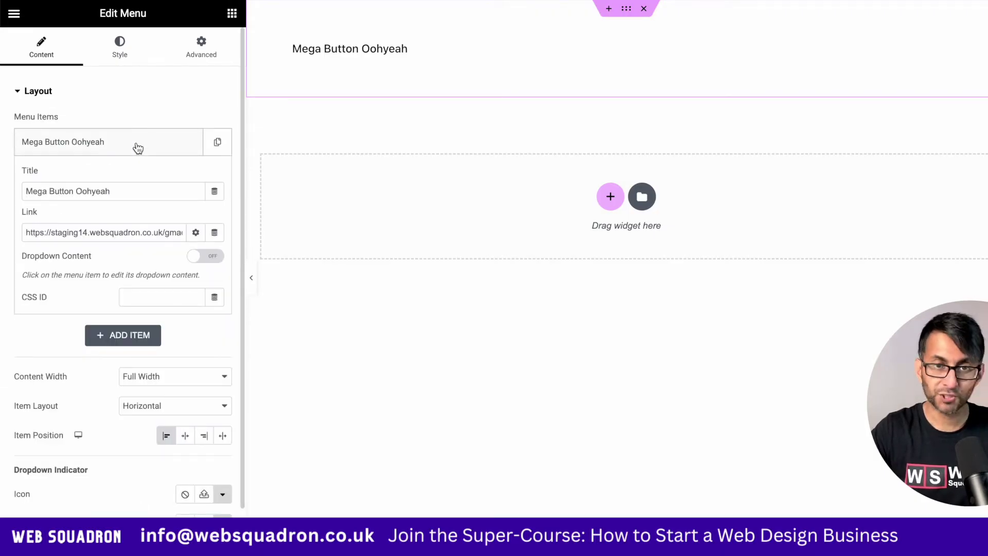
click(211, 256)
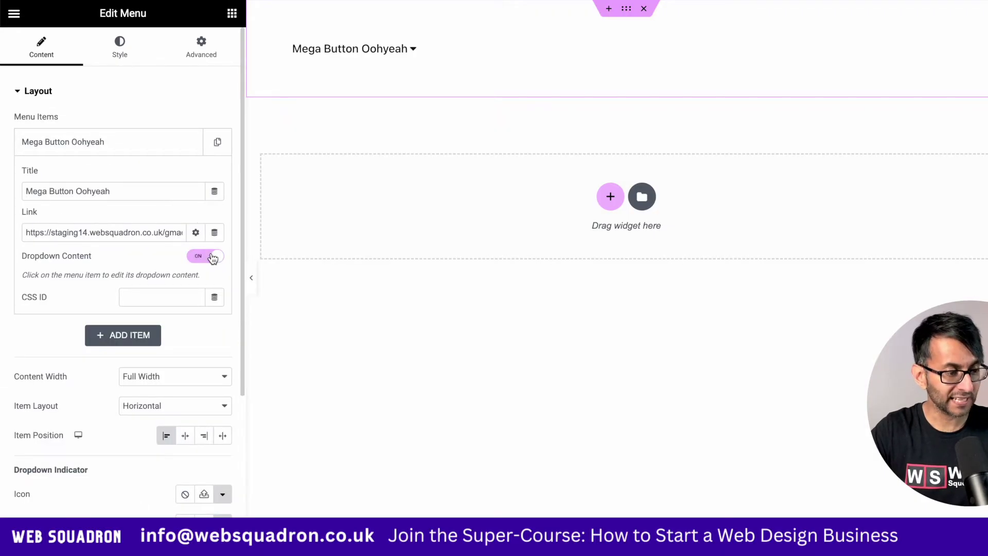
click(415, 52)
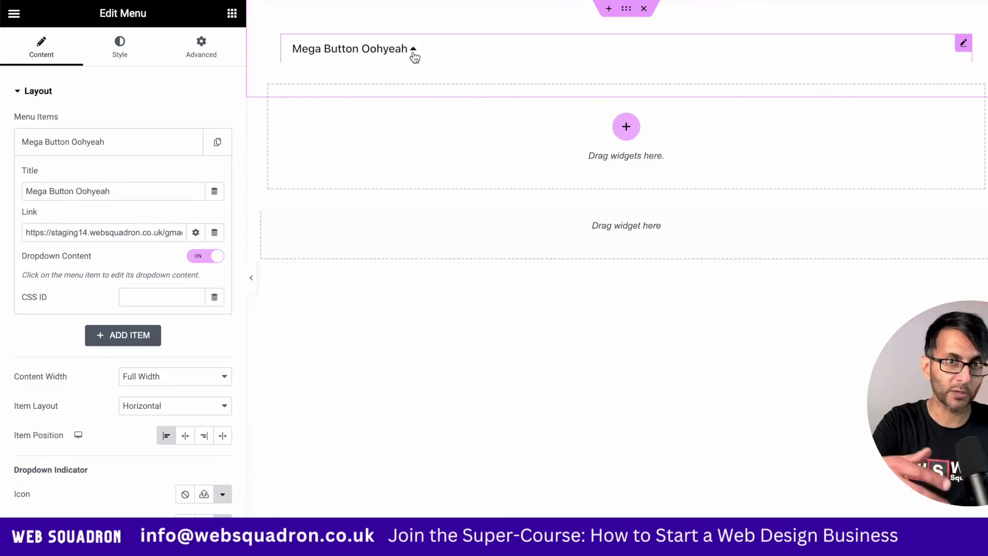
click(625, 126)
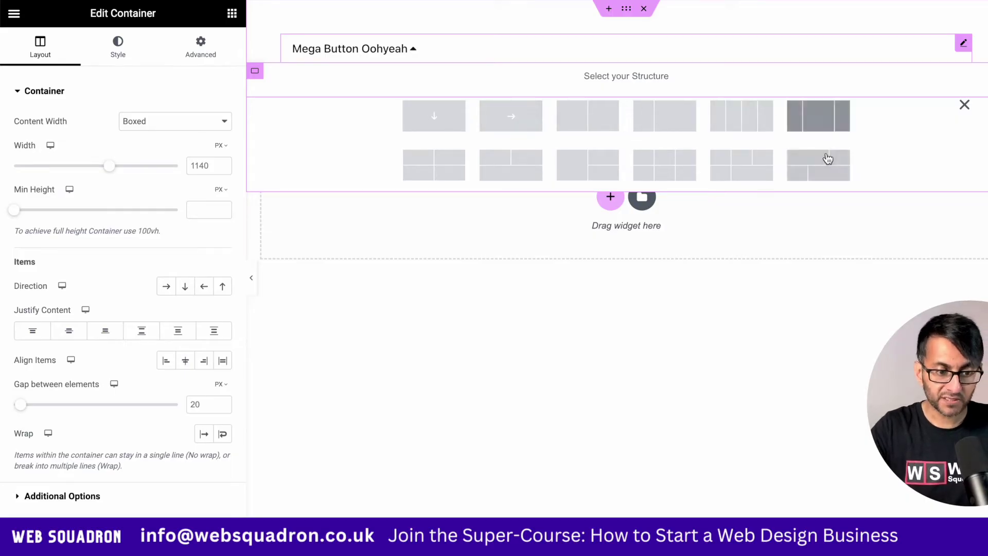
Step: Apply the wide-left, two-stacked-right structure with an Image left and duplicated Text Editor lower right
click(592, 174)
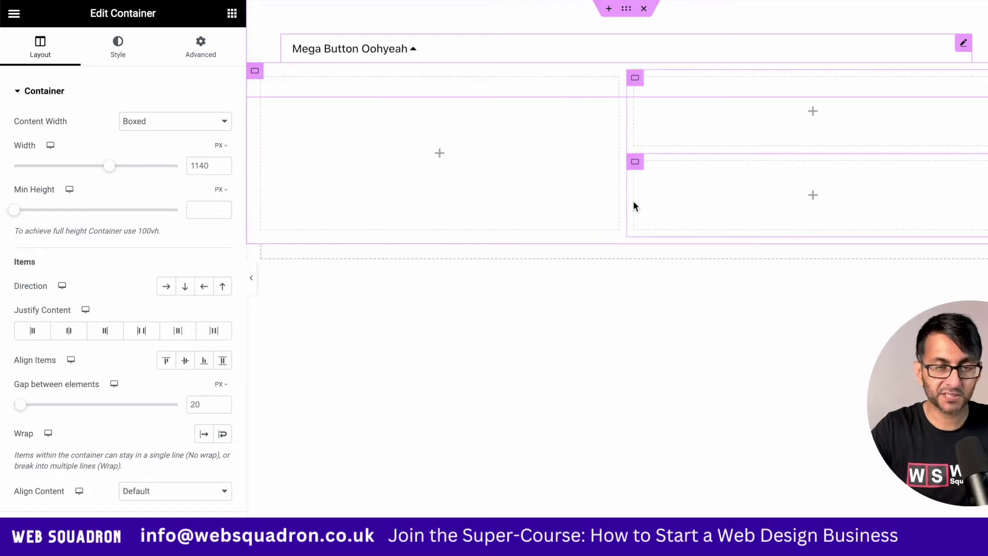
click(230, 14)
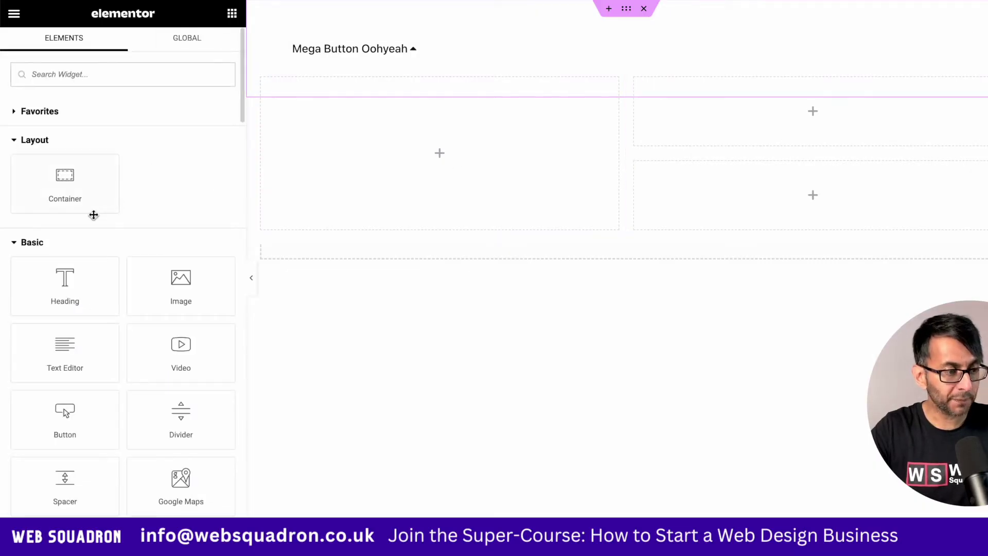
drag(181, 286, 364, 169)
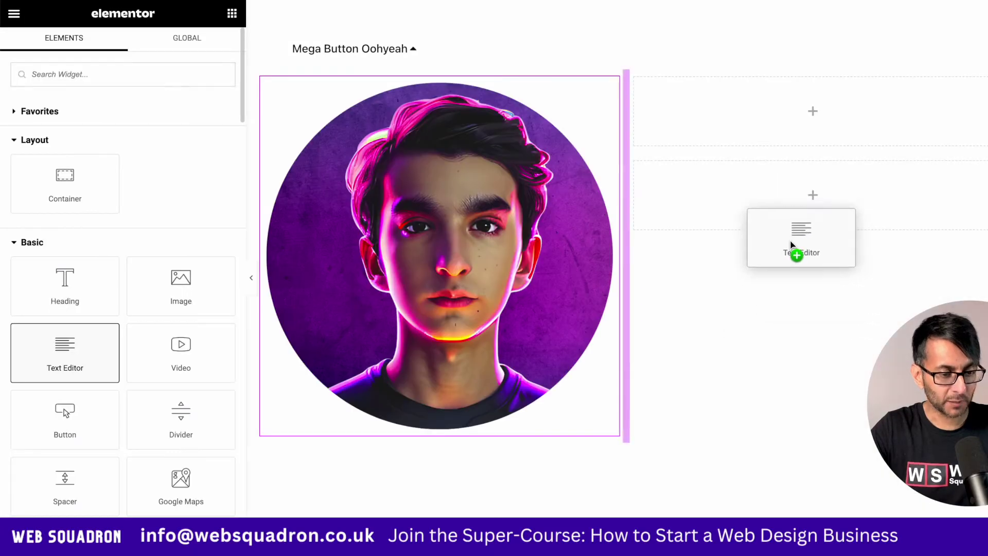
drag(794, 247, 777, 200)
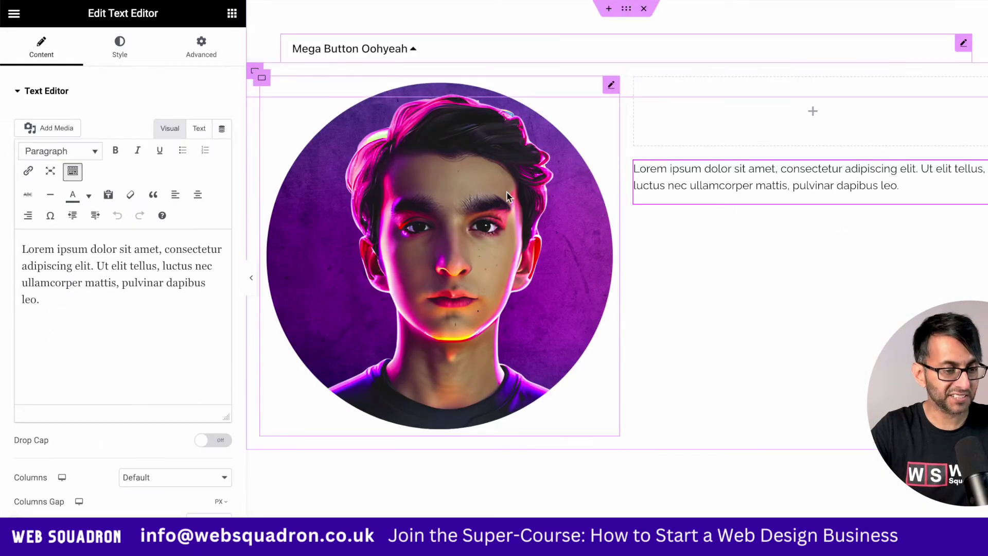
right_click(752, 190)
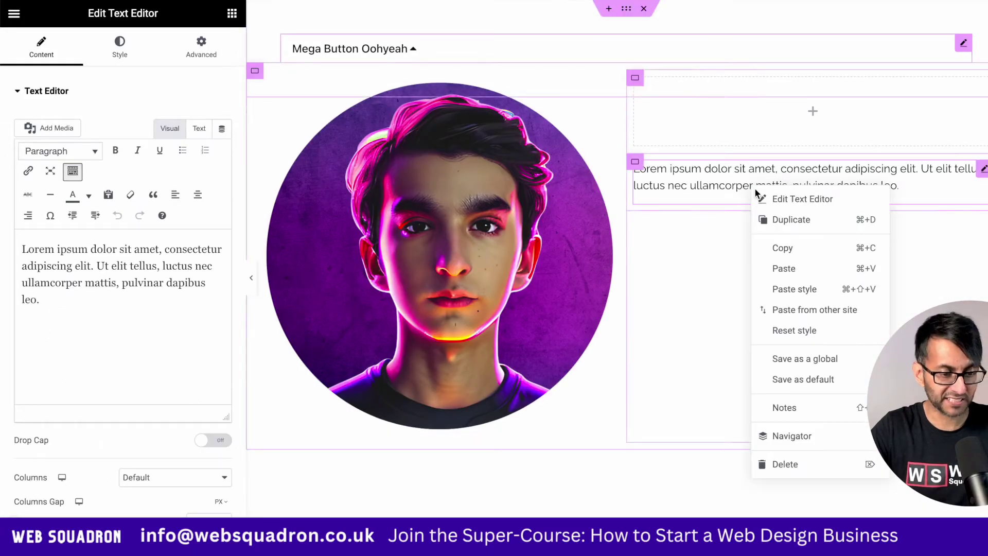
click(801, 217)
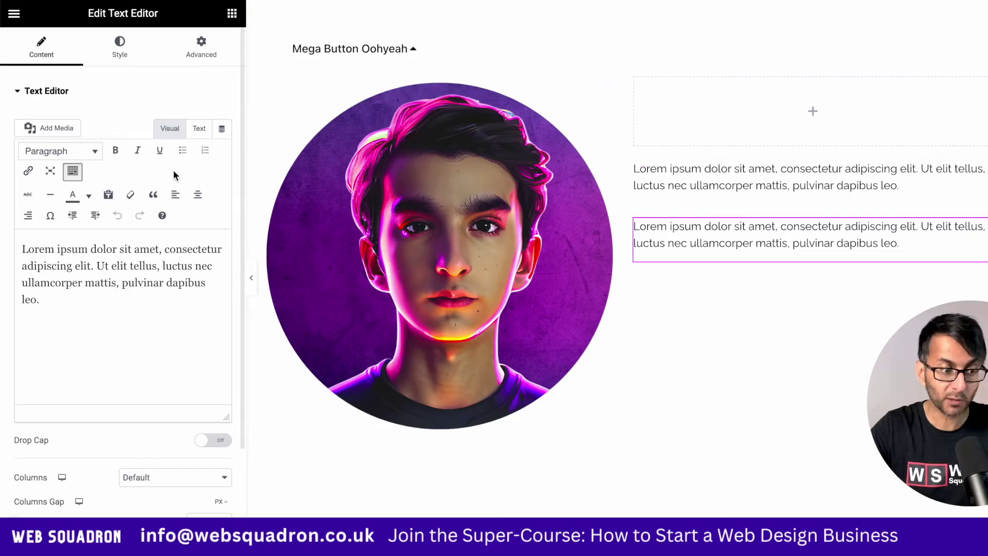
Step: Add a WordPress Menu above the text with Layout Vertical, Pointer None and Breakpoint None
click(232, 13)
drag(181, 133, 826, 126)
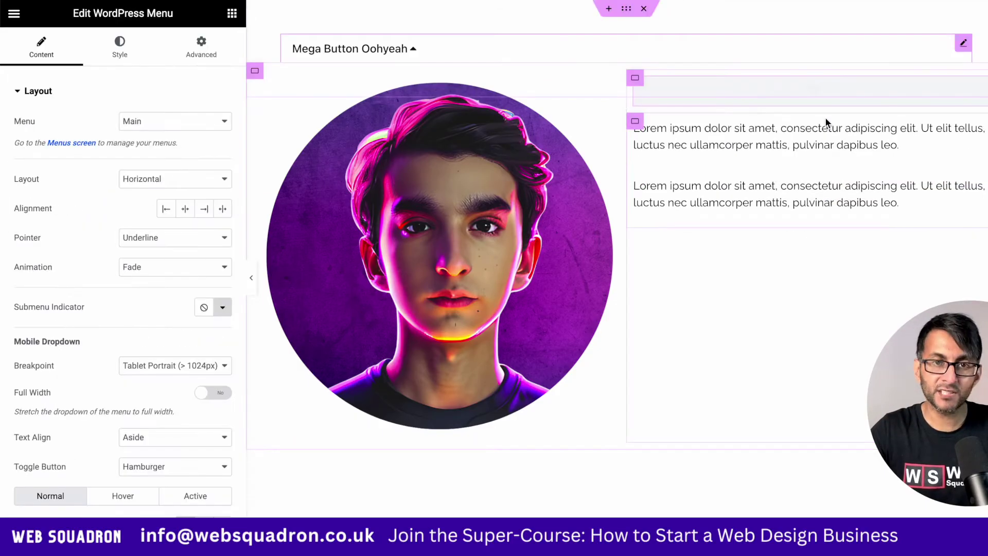
click(174, 179)
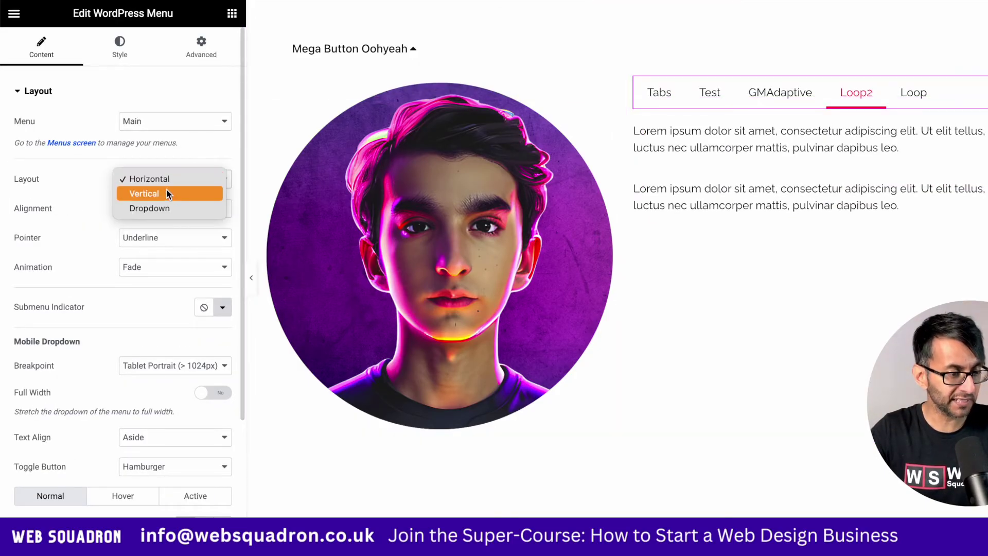
click(165, 190)
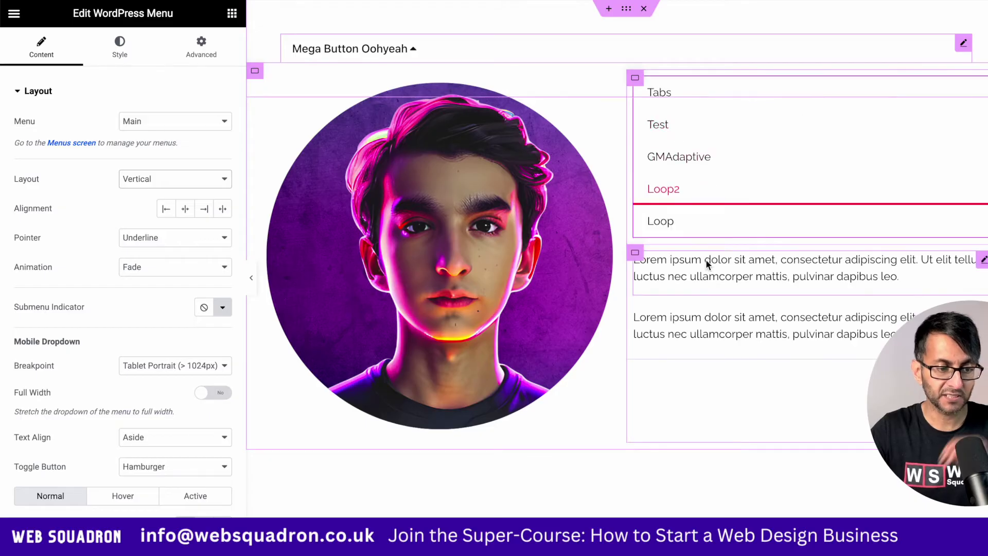
click(157, 241)
click(171, 224)
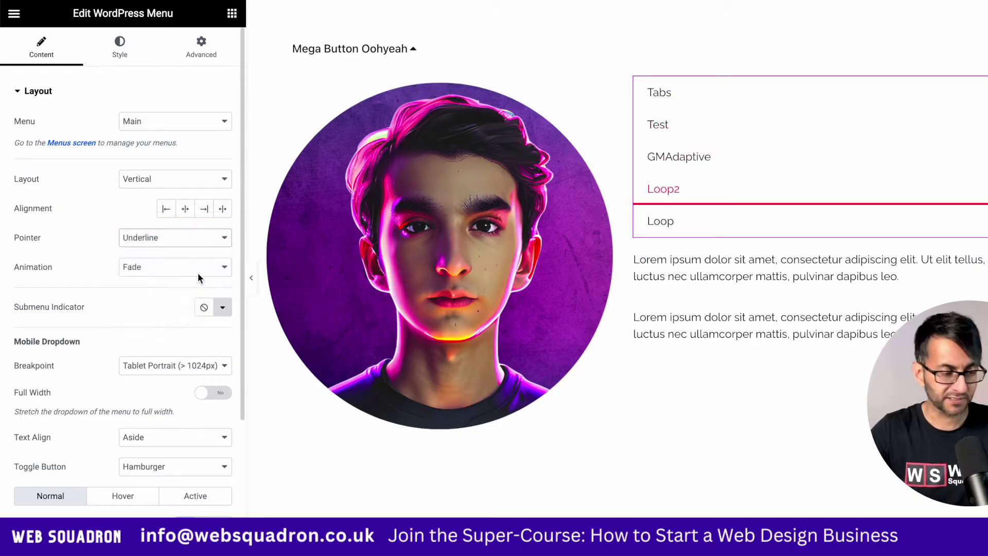
scroll(177, 382, down, 2)
click(180, 230)
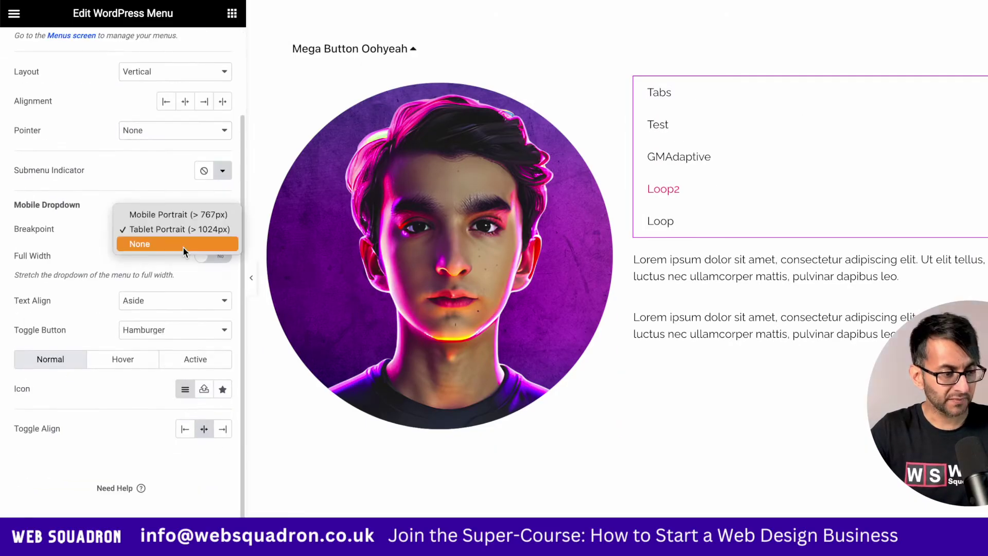
click(186, 244)
scroll(187, 246, up, 2)
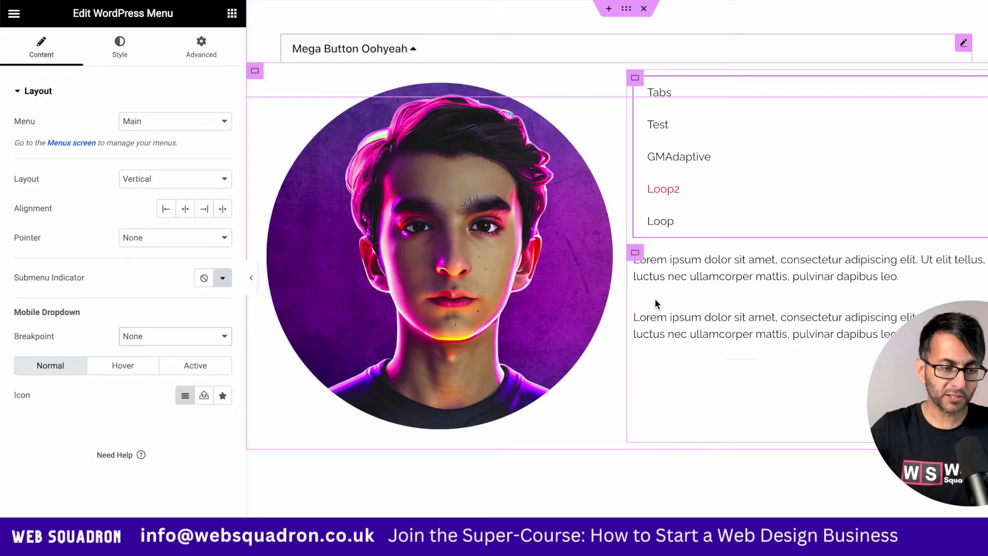
Step: Narrow the image column to about 33.8% and review the dropdown's containers in the Navigator
drag(620, 297, 515, 294)
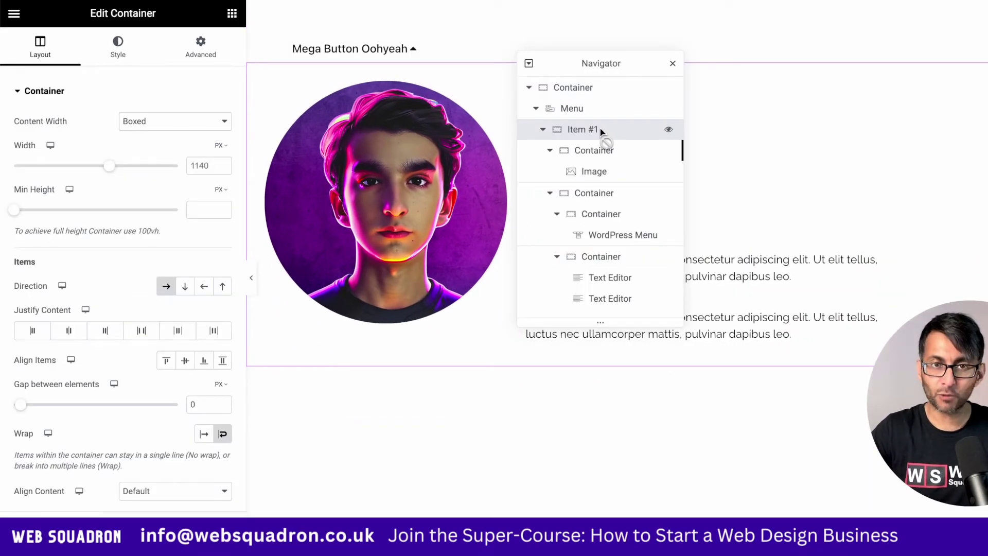
click(549, 150)
click(549, 174)
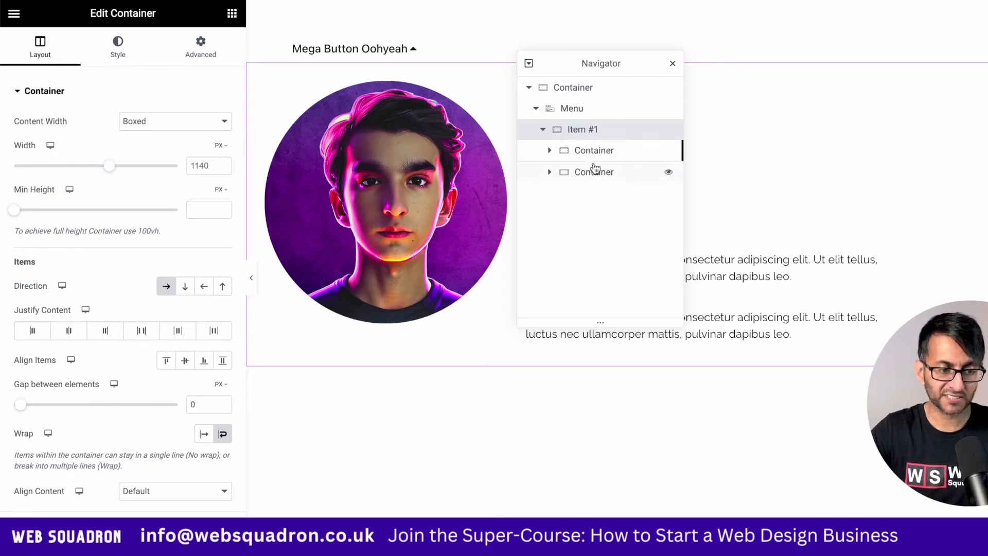
click(550, 172)
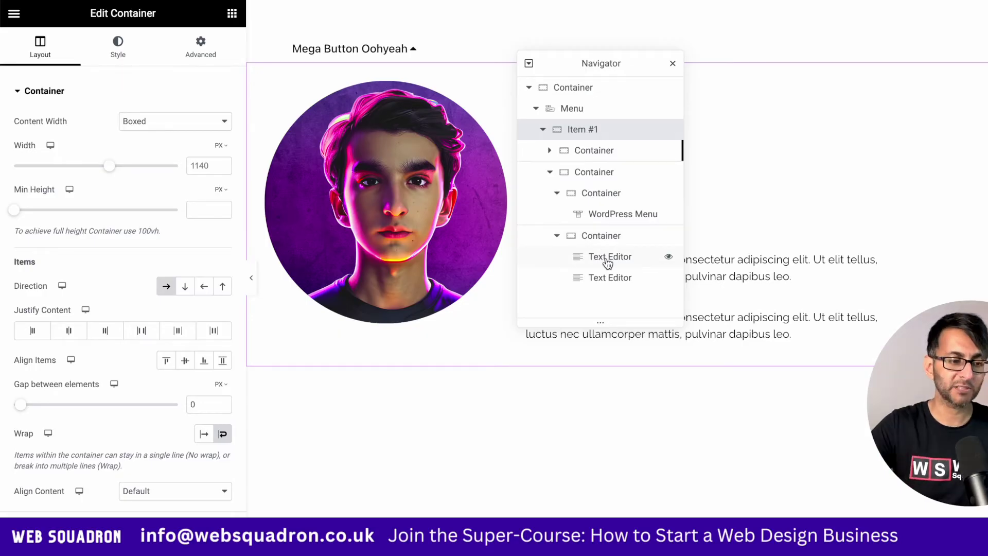
click(543, 129)
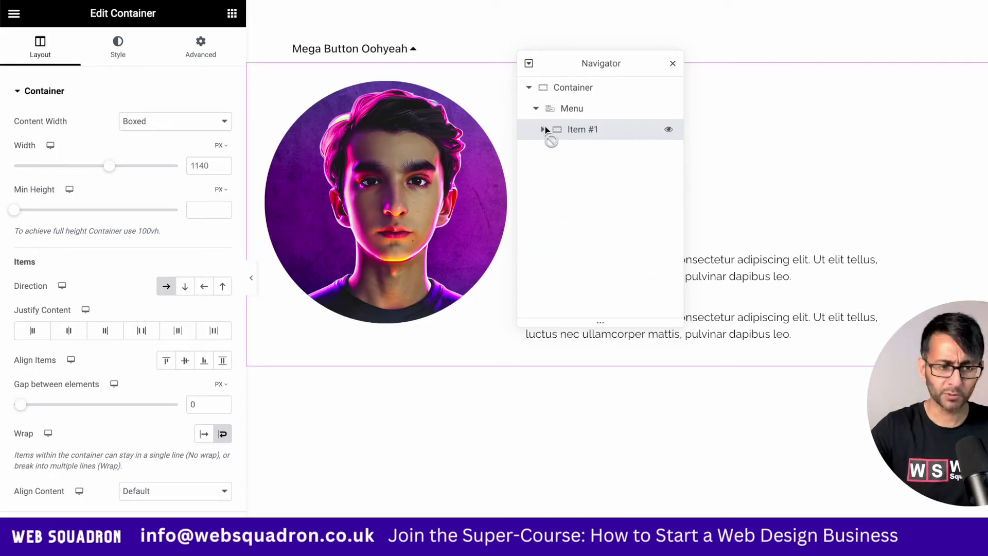
drag(614, 59, 531, 234)
drag(536, 313, 525, 307)
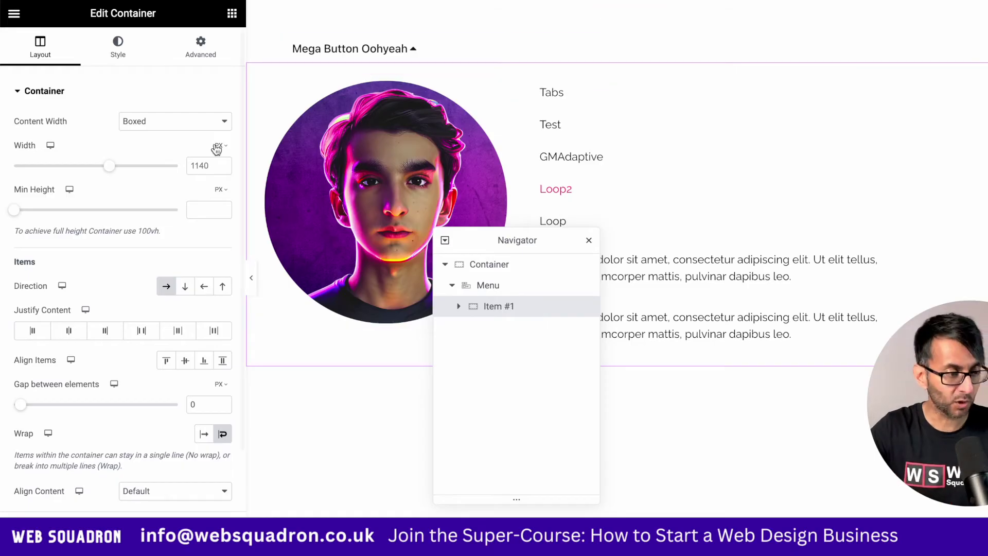
Step: Try container Direction Column, set it back to Row, and close the Navigator
click(185, 287)
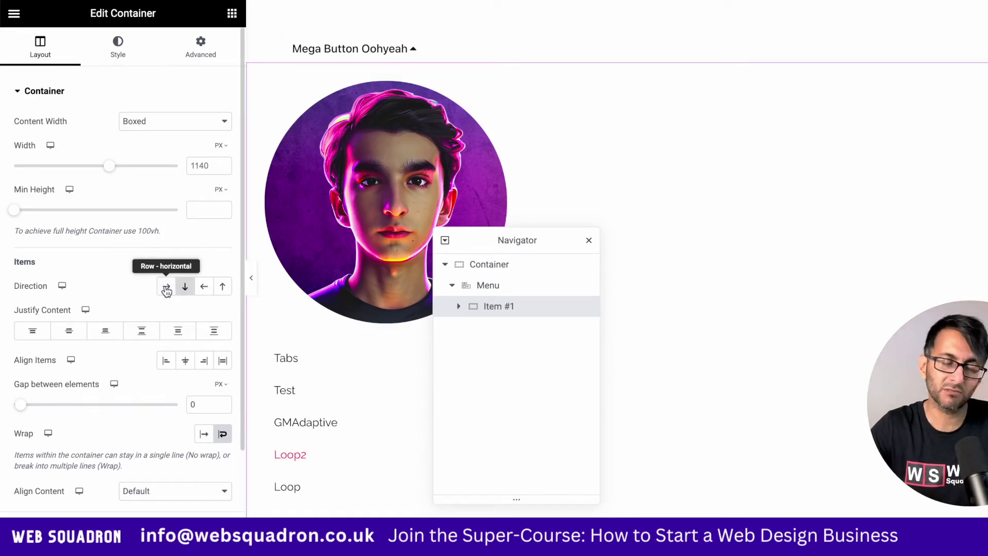
click(166, 288)
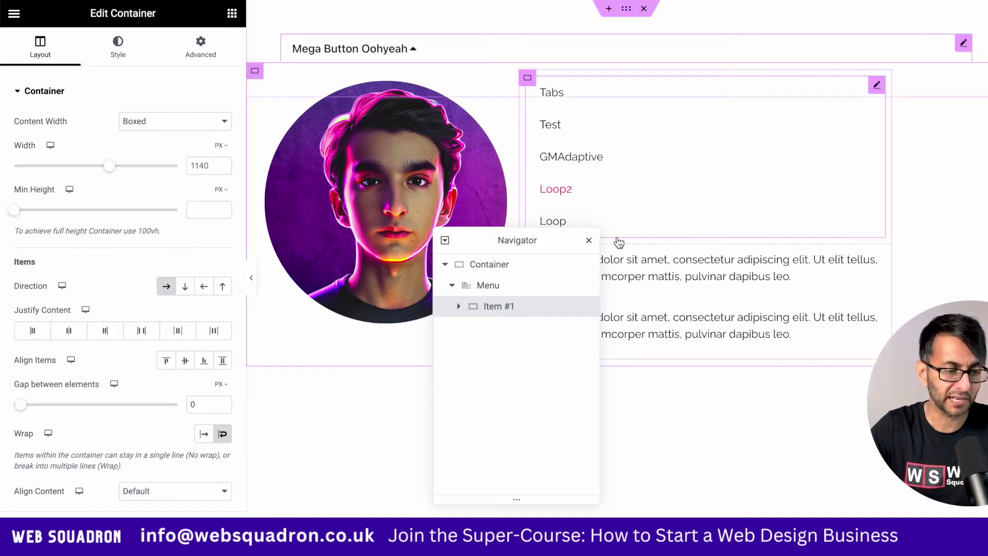
click(589, 240)
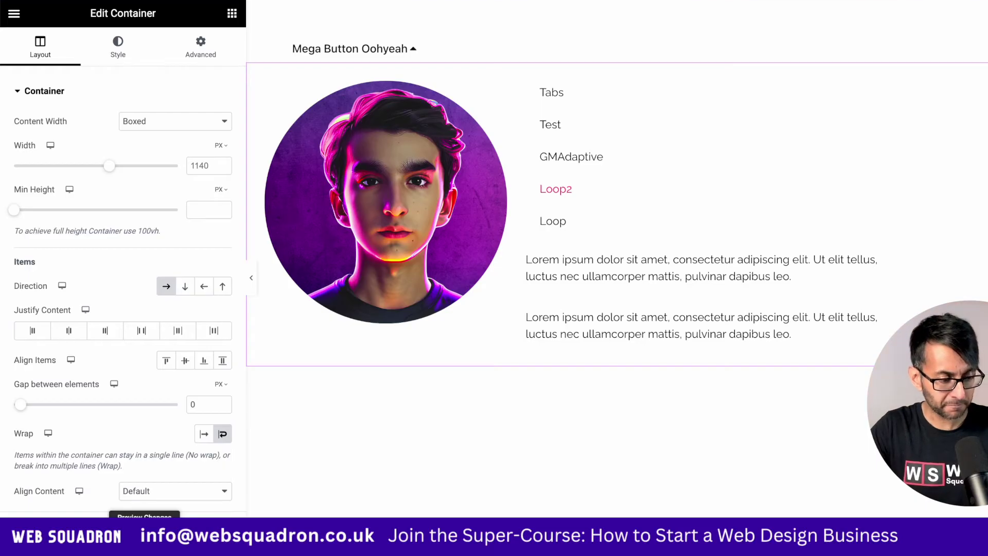
Step: Preview the live page and test Mega Button Oohyeah's dropdown on hover
click(144, 530)
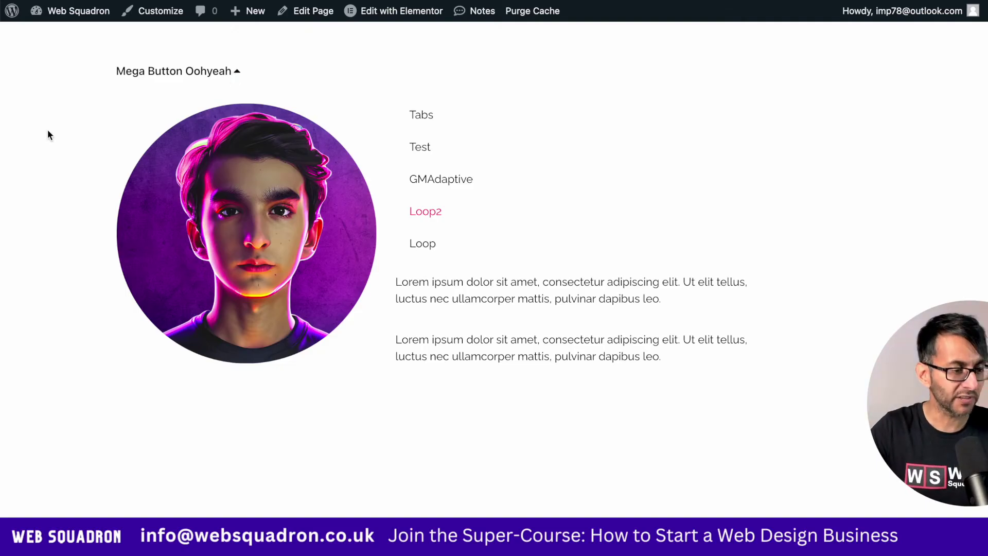
mouse_move(231, 86)
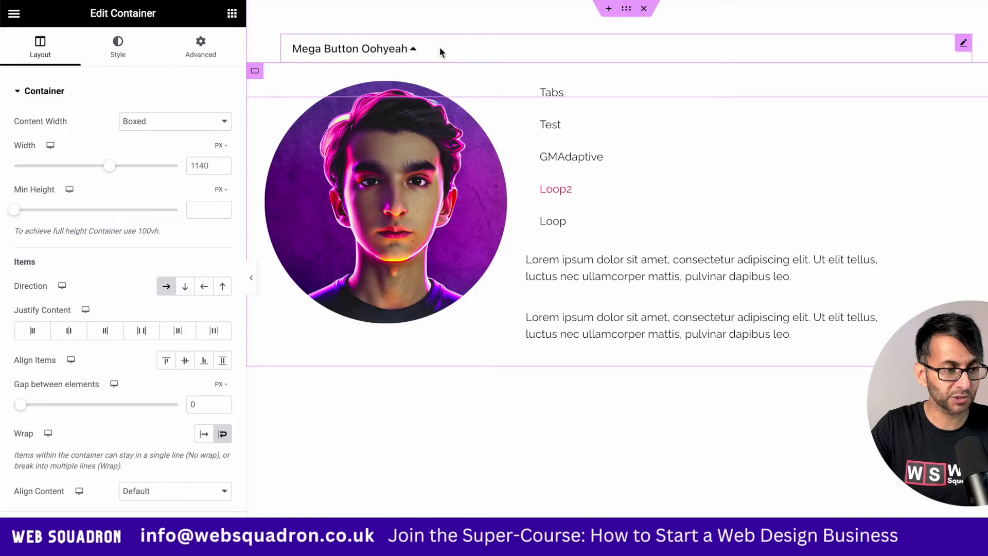
Step: Set the menu's dropdown to open on Click and test it on Mega Button Oohyeah
click(440, 47)
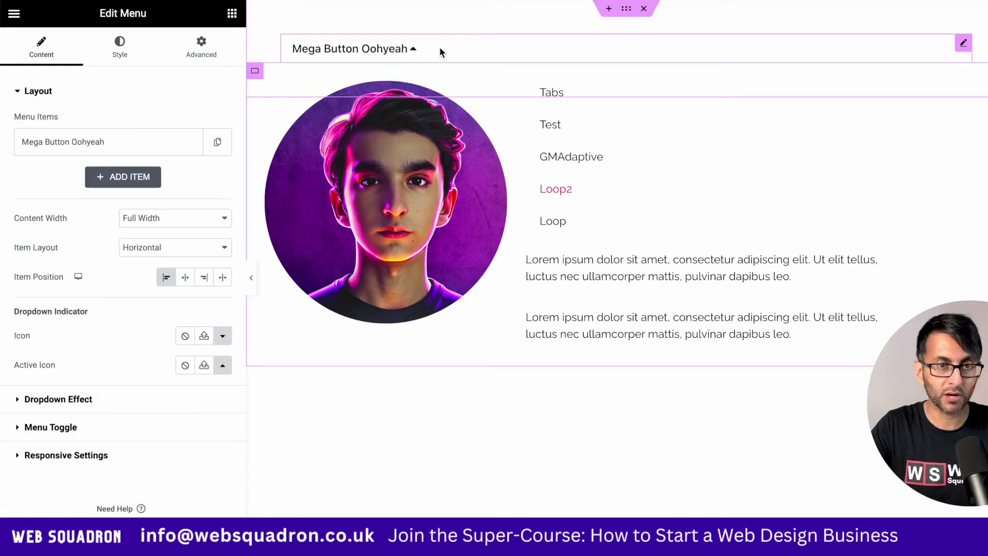
click(154, 400)
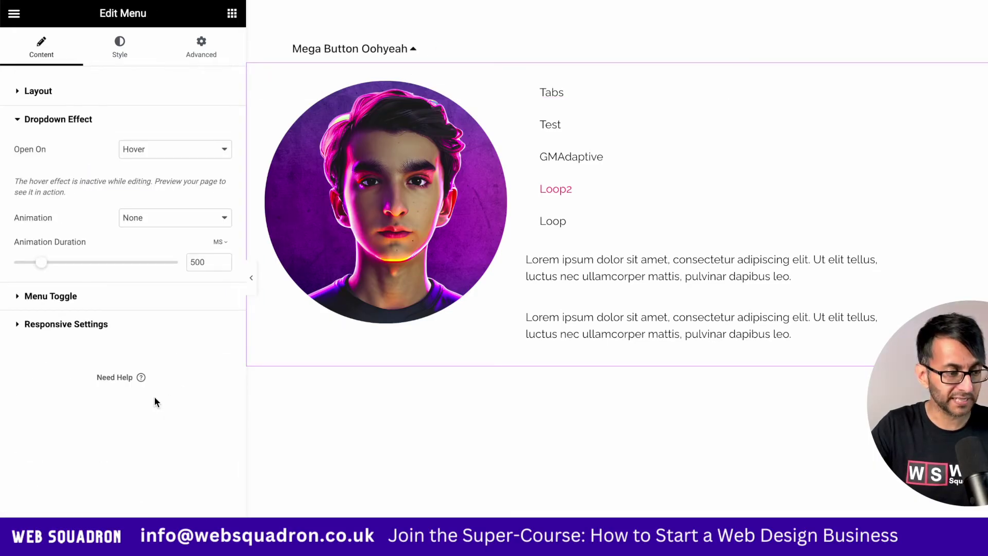
click(177, 150)
click(171, 164)
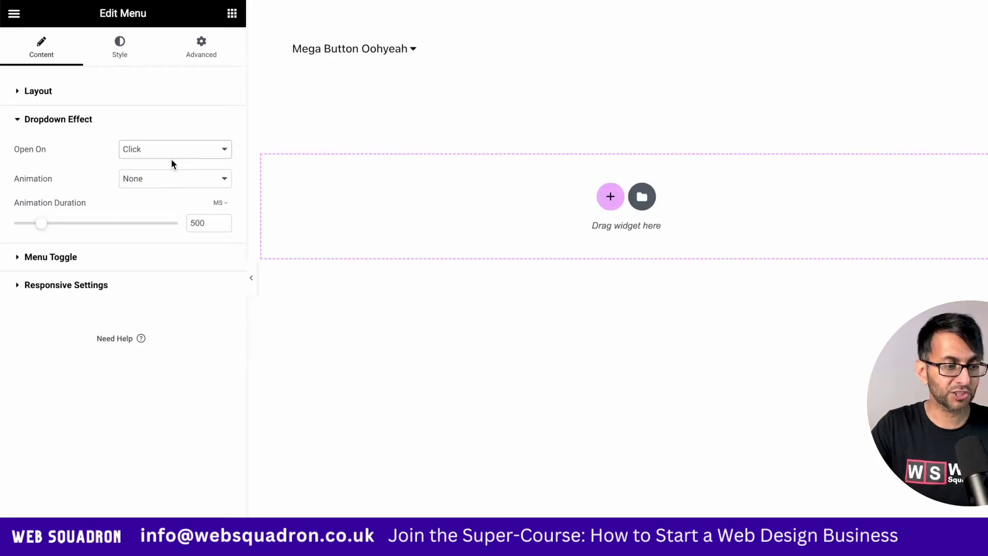
click(419, 51)
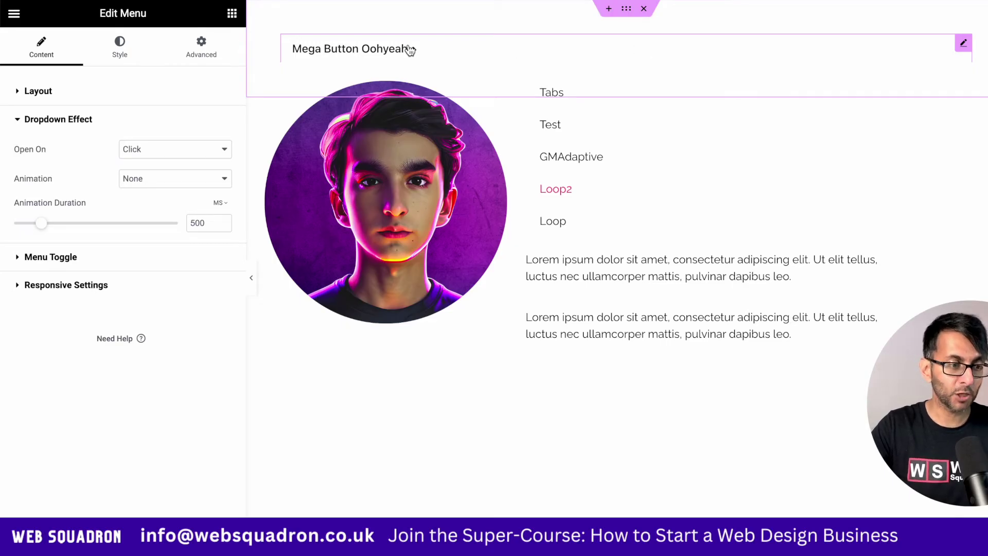
click(411, 51)
Step: Set Open On back to Hover and check the dropdown animation choices
click(142, 149)
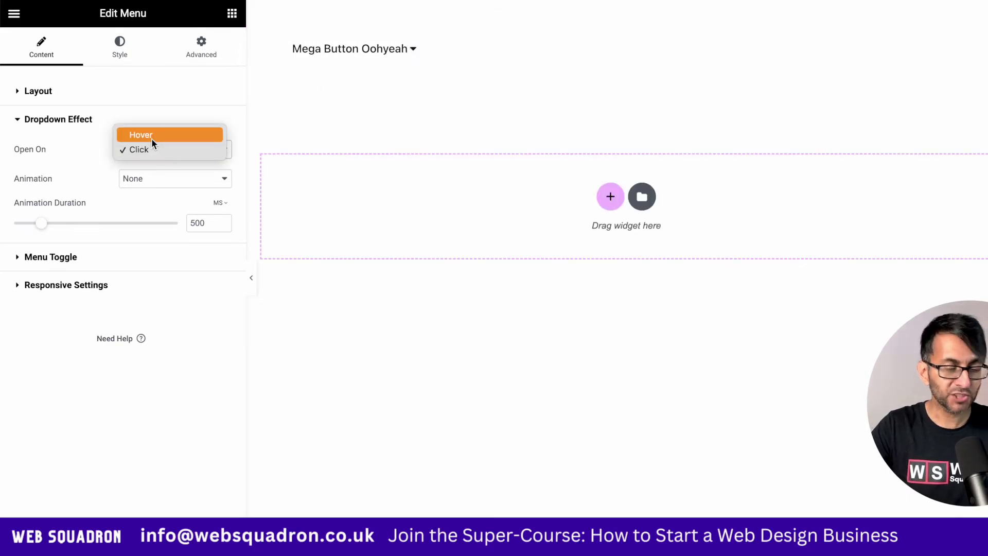
click(151, 138)
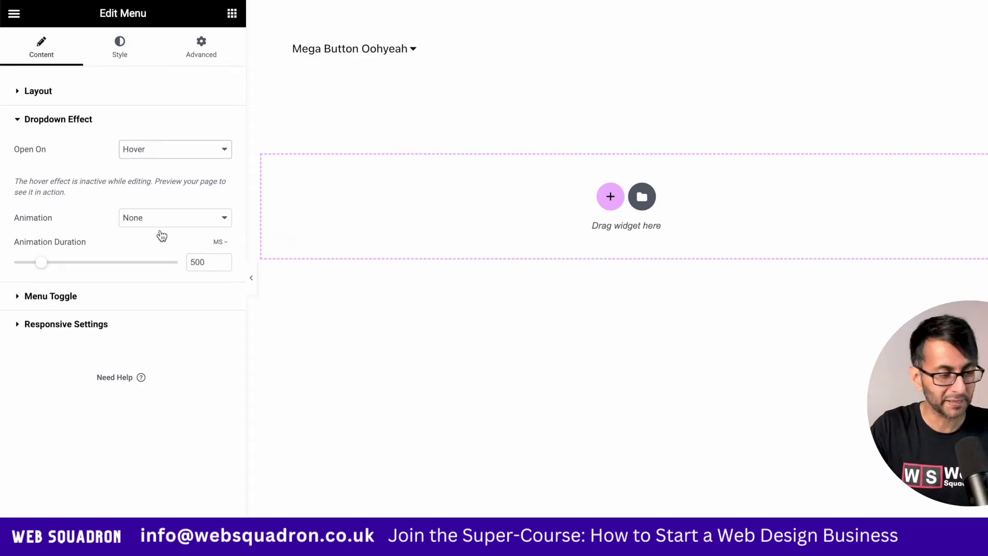
click(172, 218)
Step: Duplicate the Mega Button Oohyeah menu item twice so the menu has three items
click(134, 91)
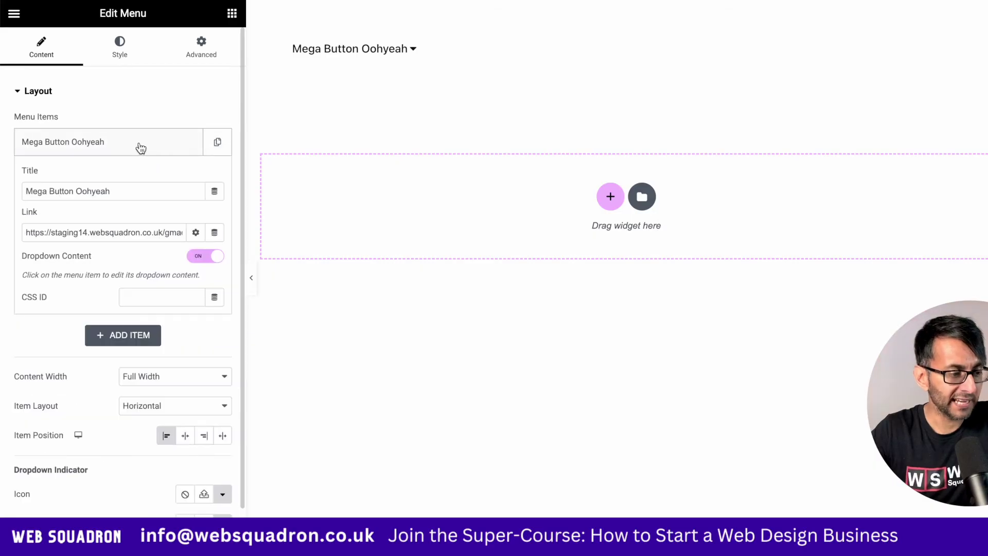
click(138, 147)
click(216, 143)
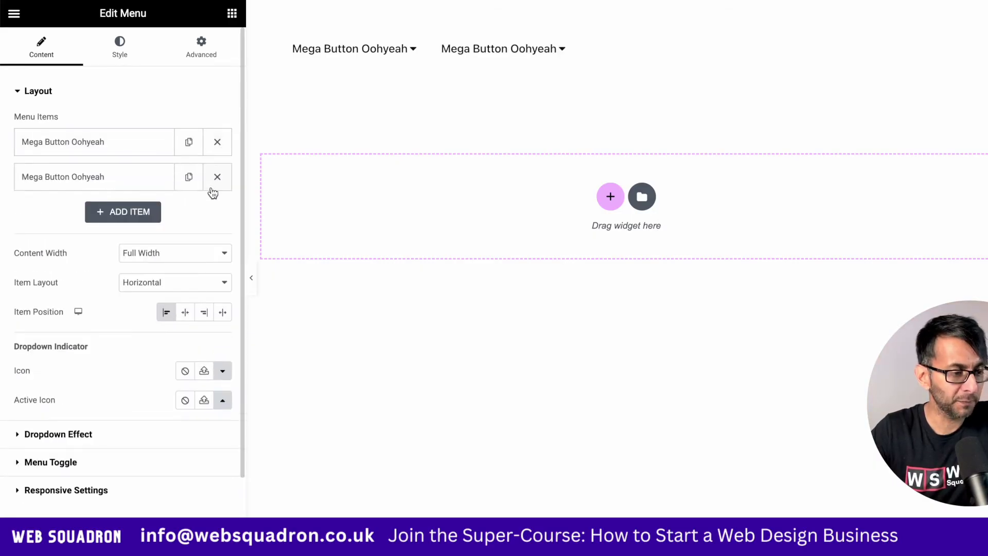
click(188, 177)
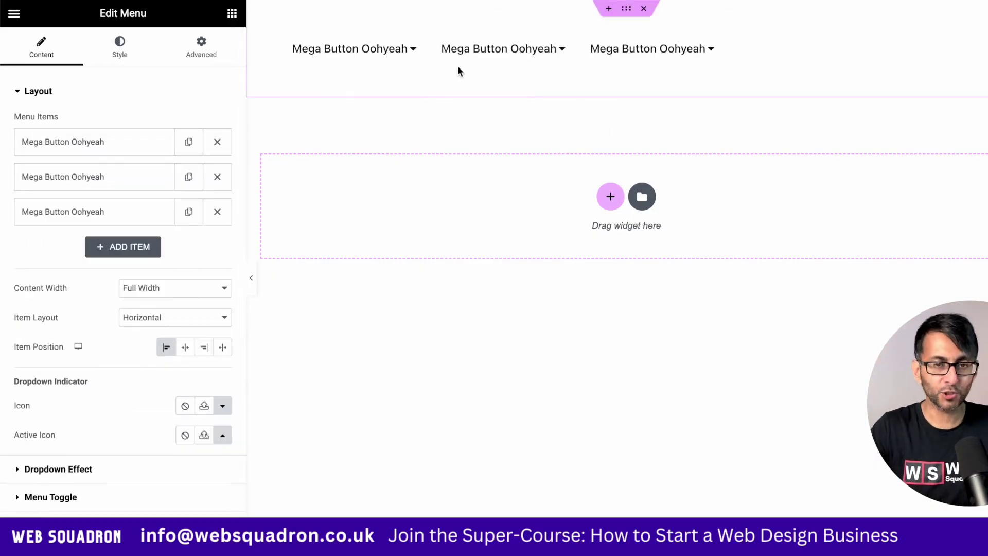
Step: Try the stretch, right and centre item positions, then line the menu items up from the left (Start)
click(223, 349)
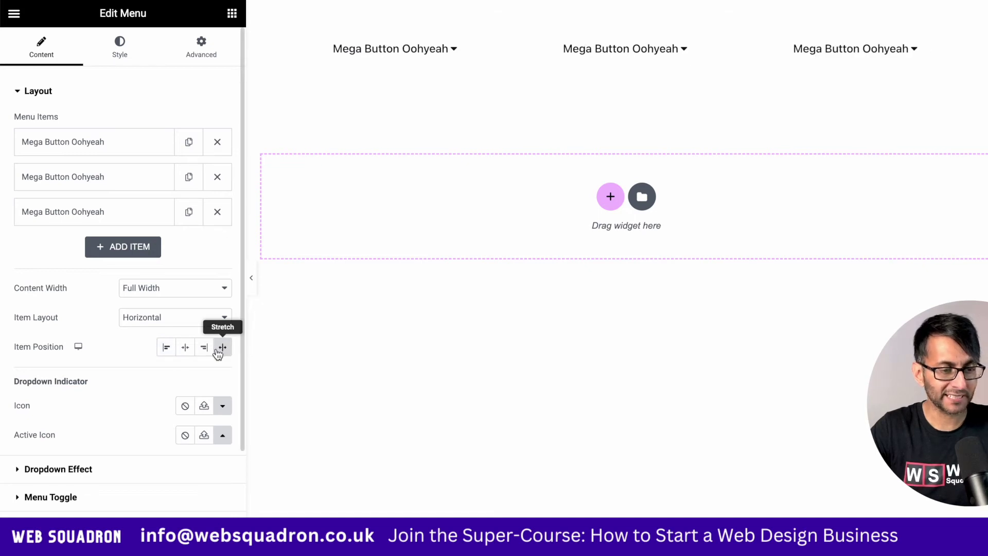
click(204, 348)
click(185, 348)
click(170, 347)
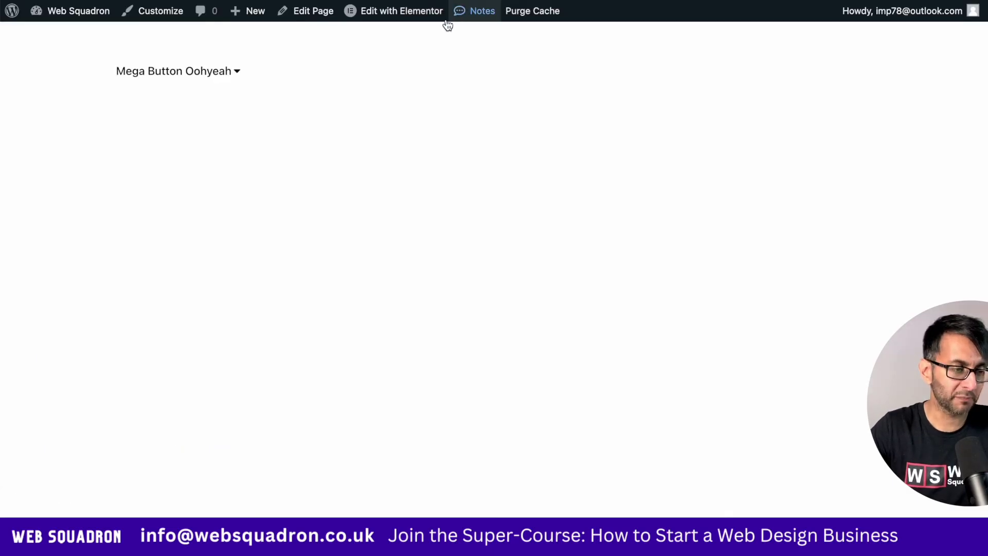
Step: On the live page, test the third Mega Button Oohyeah item's dropdown, then head back to the editor
mouse_move(531, 266)
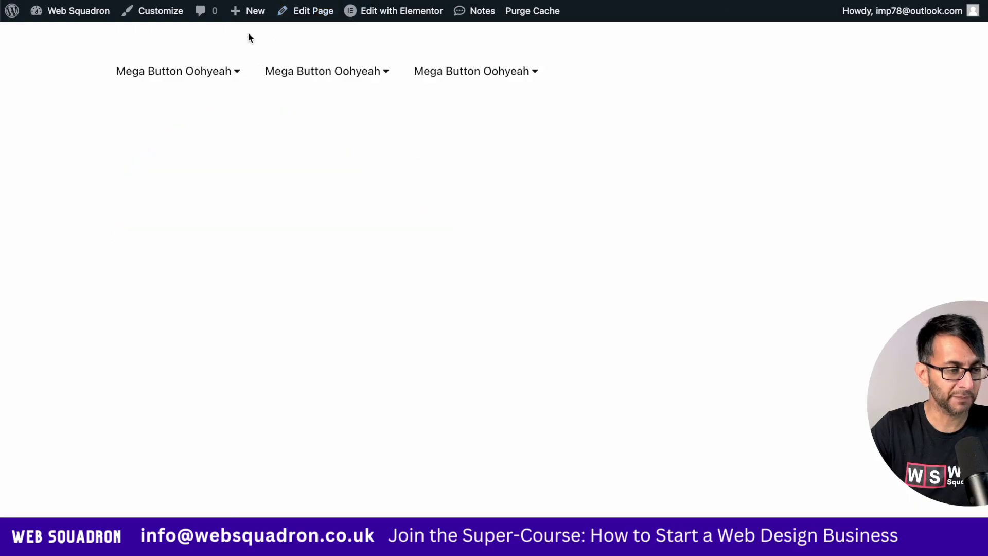
mouse_move(452, 79)
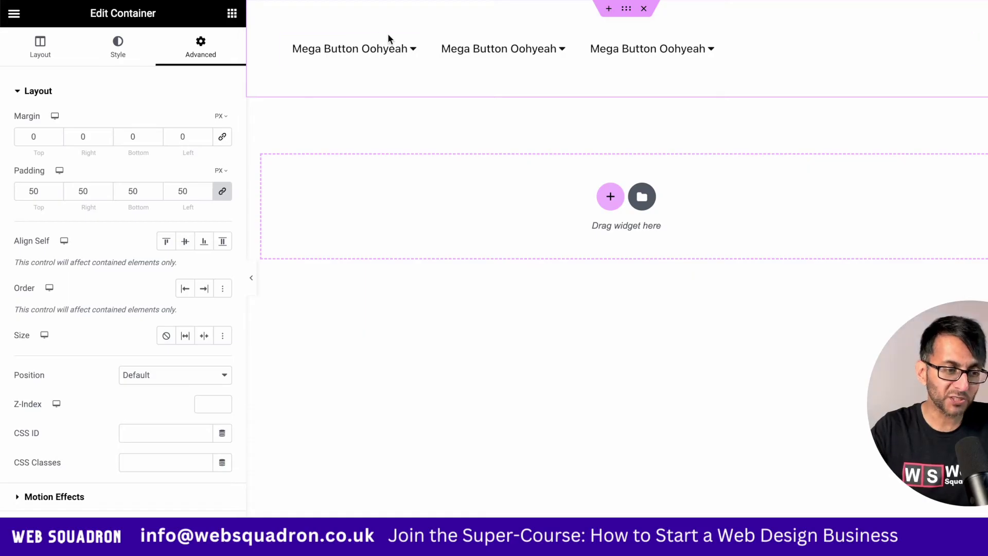
Step: Select the Menu widget to list its three items and switch the editor to mobile preview
click(781, 49)
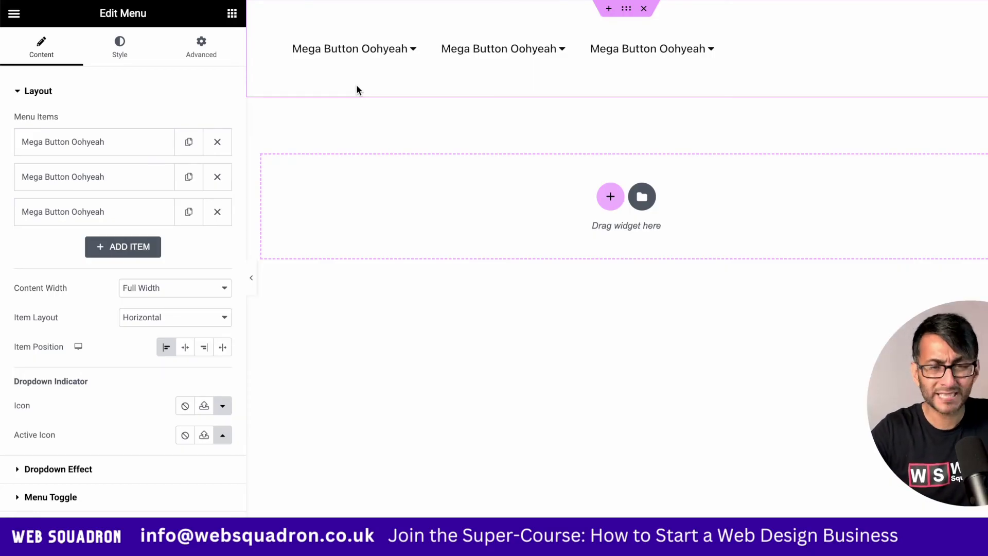
key(ctrl+shift+m)
Step: At mobile width, open the menu widget's Style tab and expand the first Mega Button Oohyeah dropdown
click(625, 85)
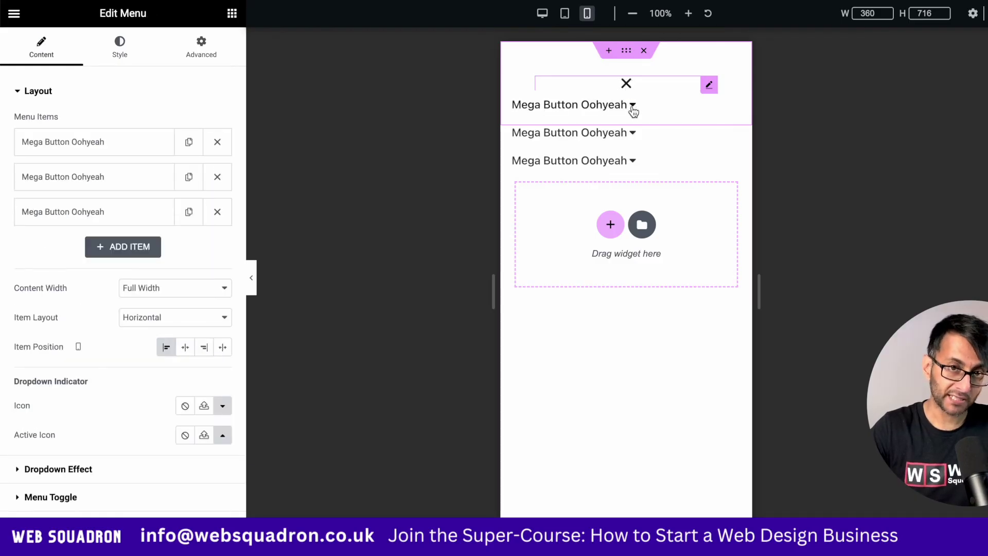
click(121, 45)
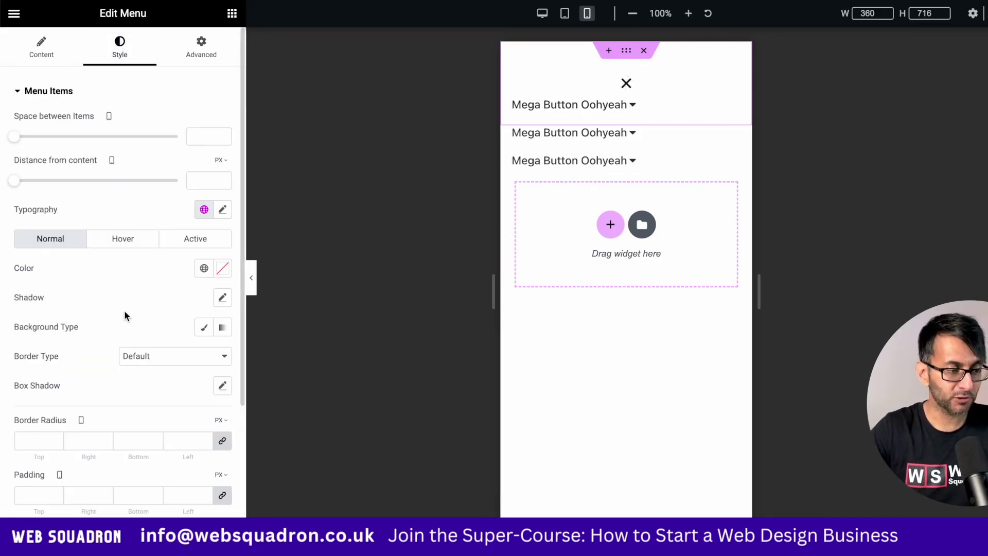
scroll(106, 407, down, 3)
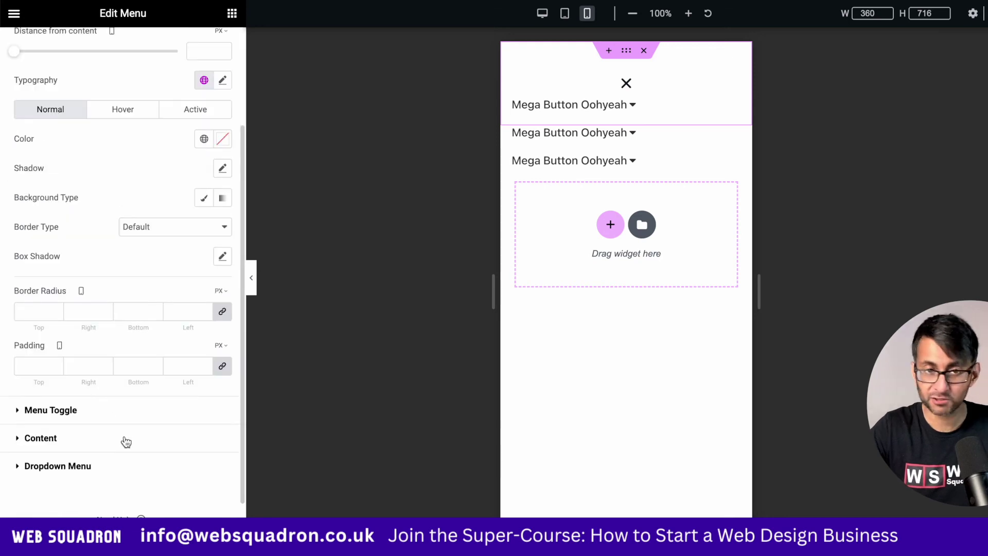
click(634, 108)
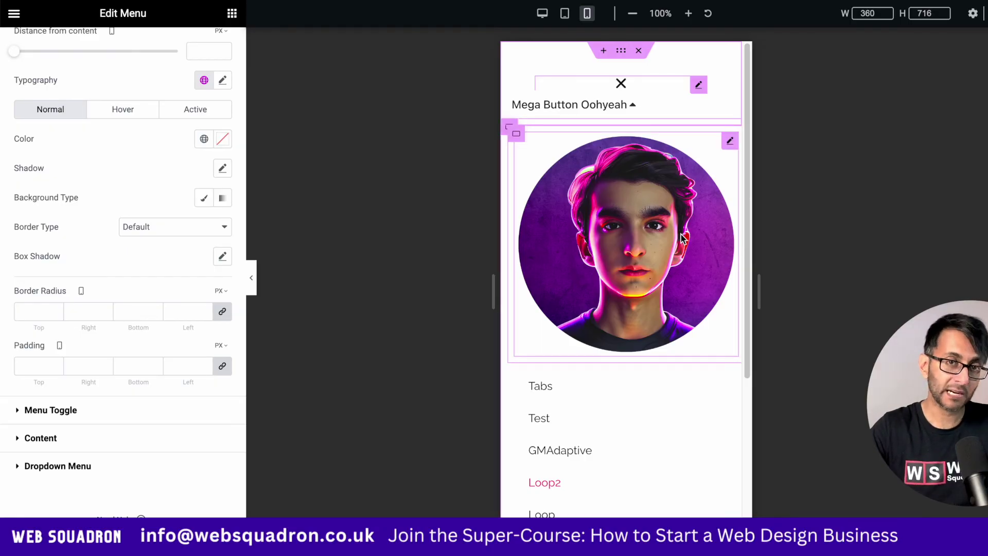
scroll(686, 295, down, 4)
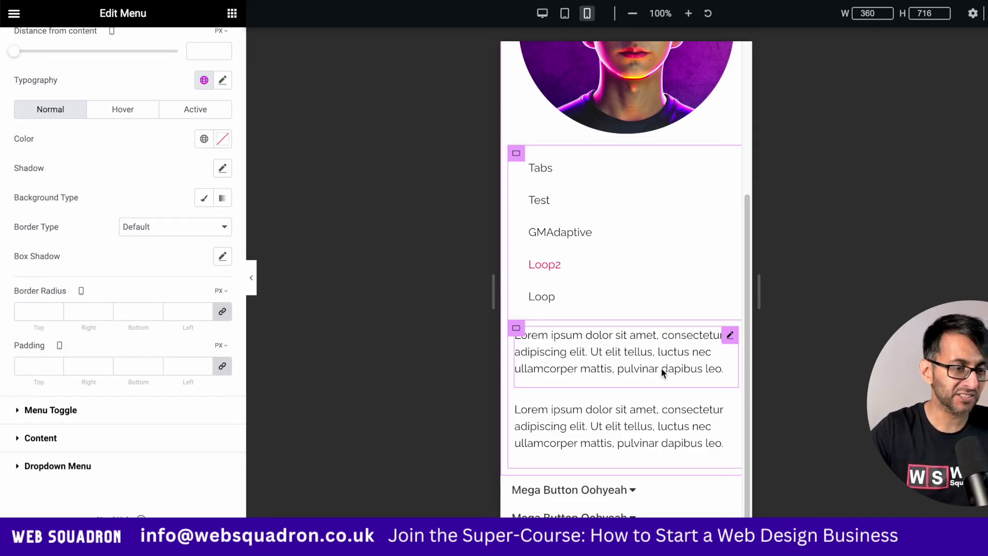
scroll(653, 378, up, 5)
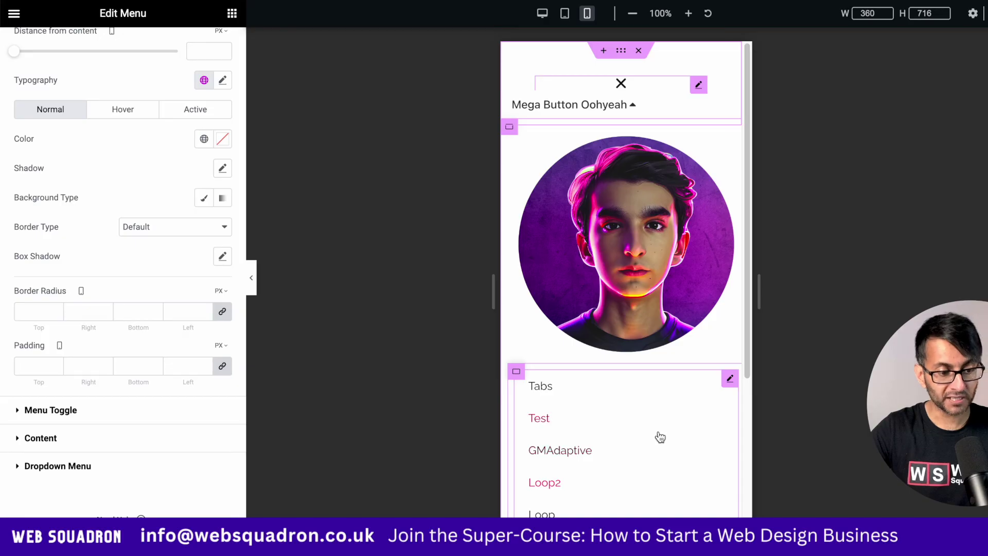
scroll(660, 437, down, 4)
right_click(622, 379)
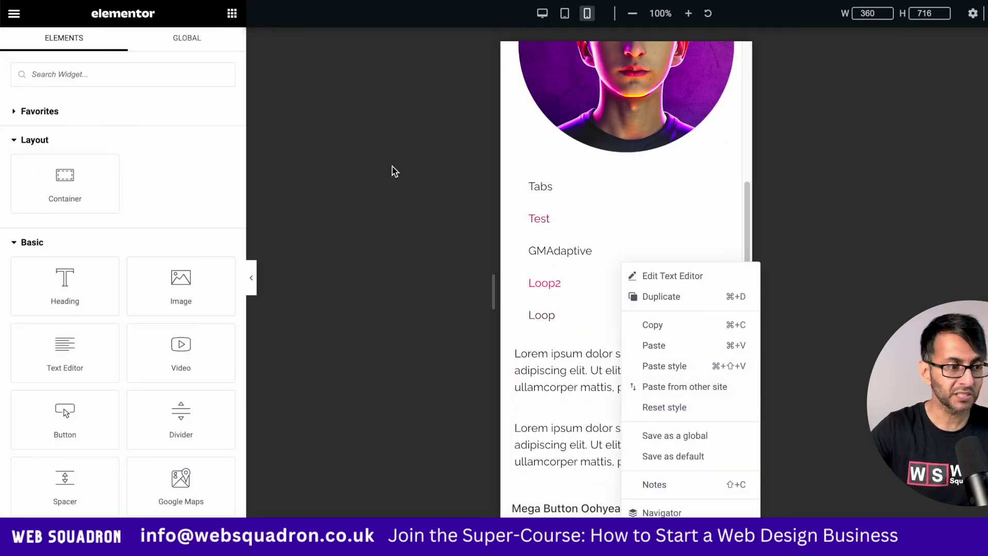
Step: Set the first Lorem text block to Hide On Mobile Portrait in its Advanced settings
click(566, 370)
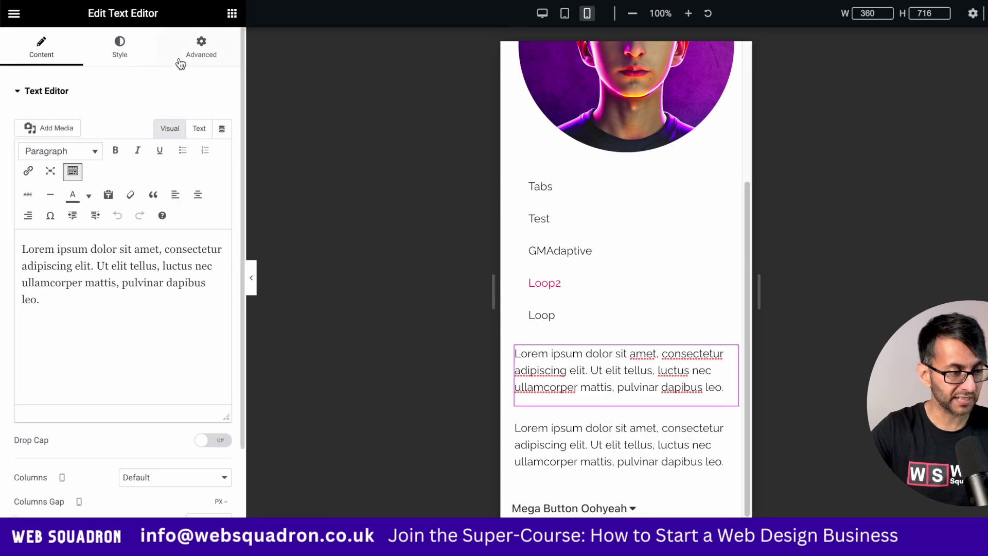
click(201, 51)
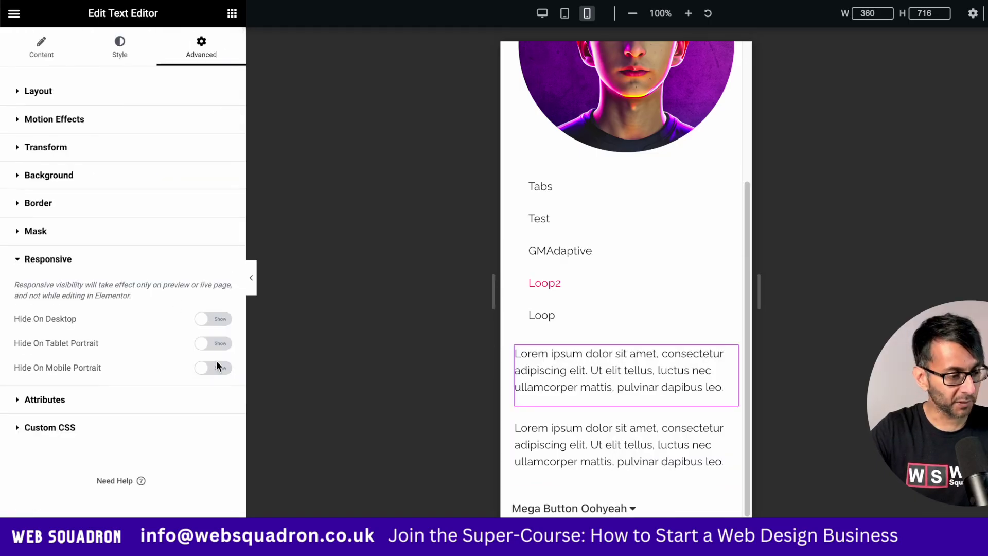
click(218, 369)
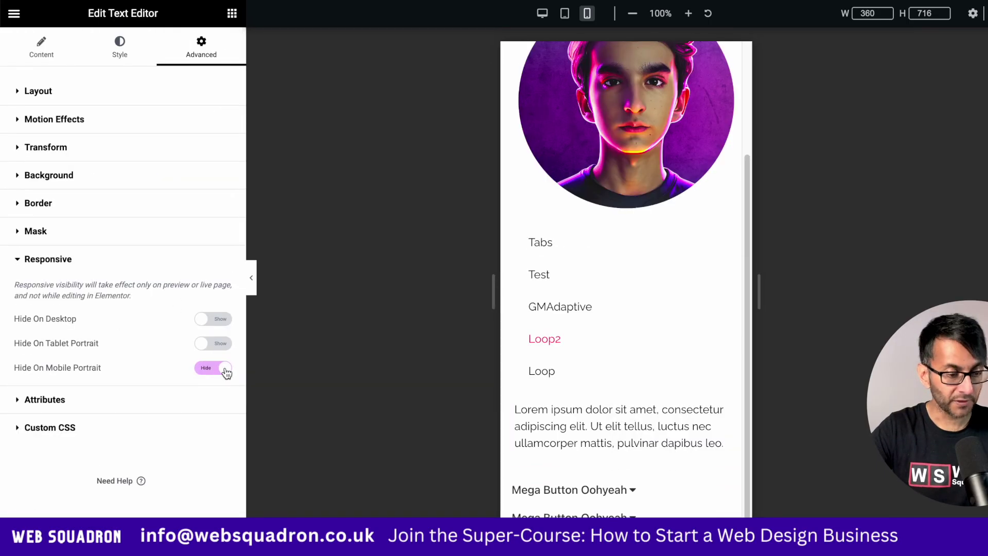
key(ctrl+shift+m)
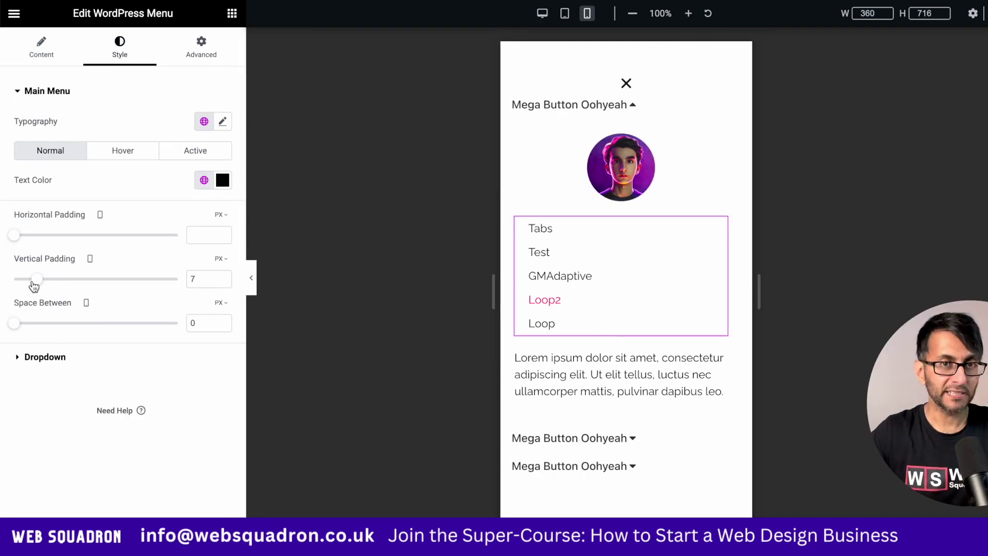
Step: Return the preview to desktop width to confirm both lorem ipsum text blocks still show
click(542, 14)
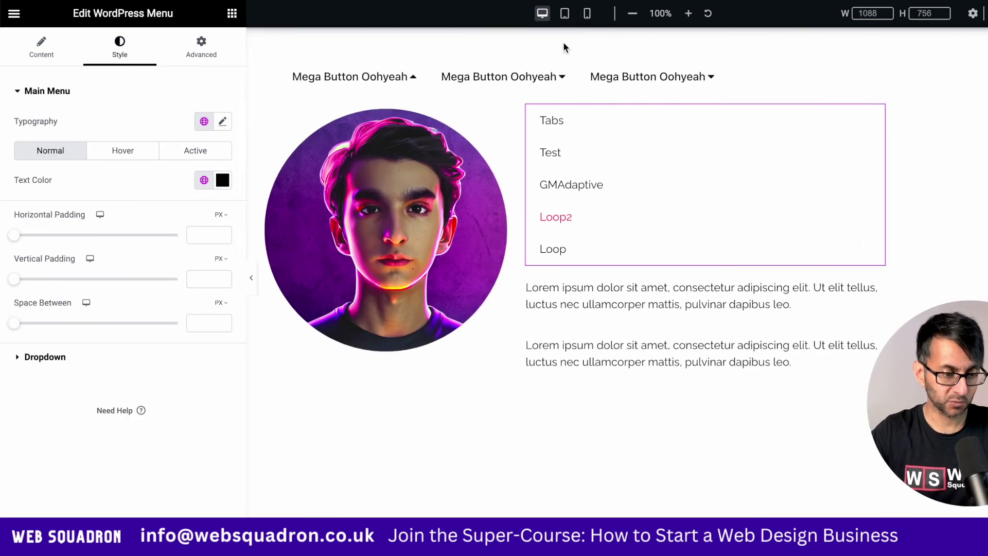